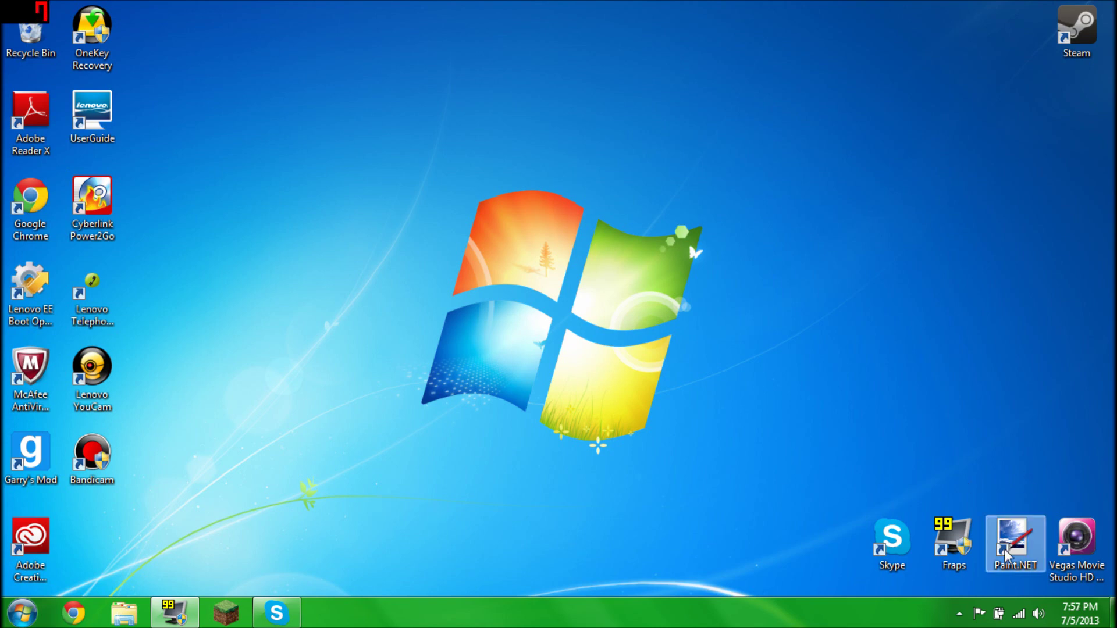
# Confirm Flash Professional CC is up to date in the Creative Cloud tray panel.
pyautogui.click(958, 614)
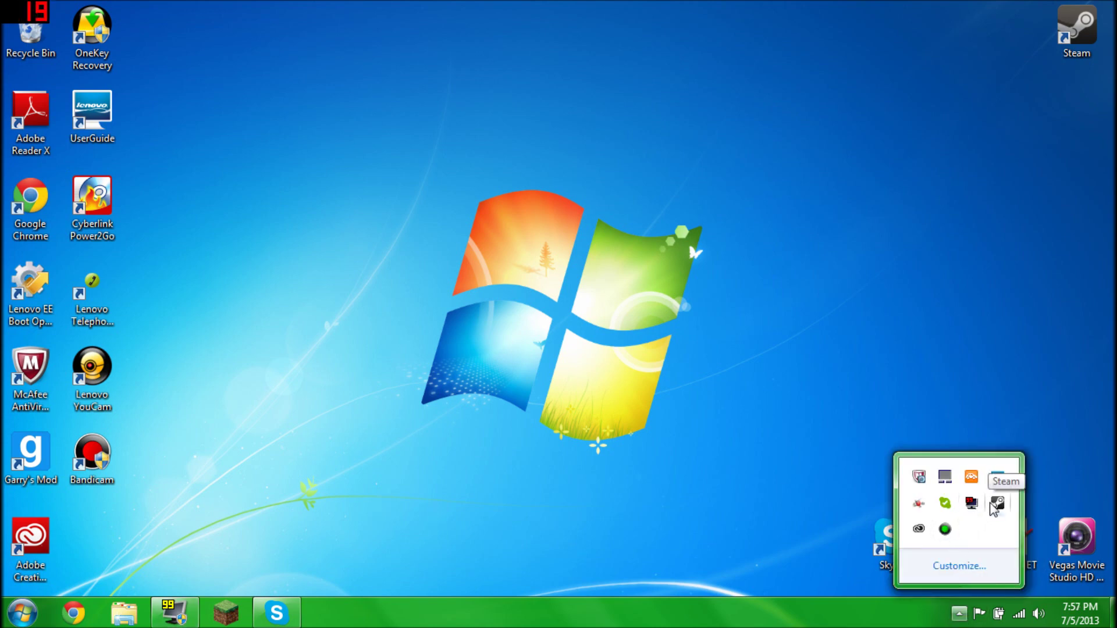
pyautogui.click(919, 529)
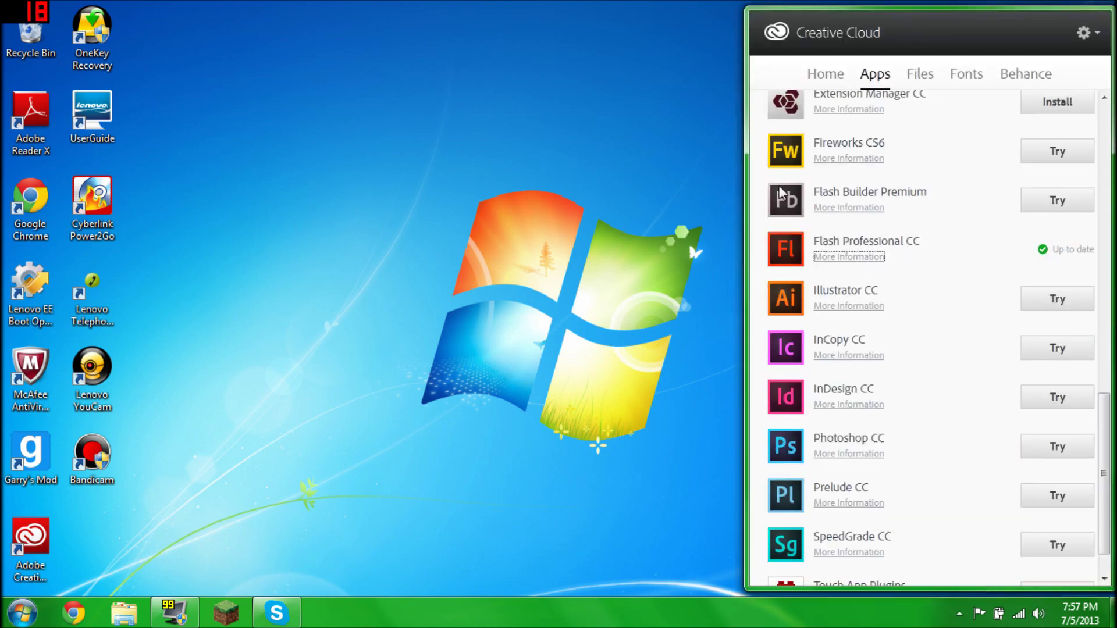
pyautogui.click(698, 63)
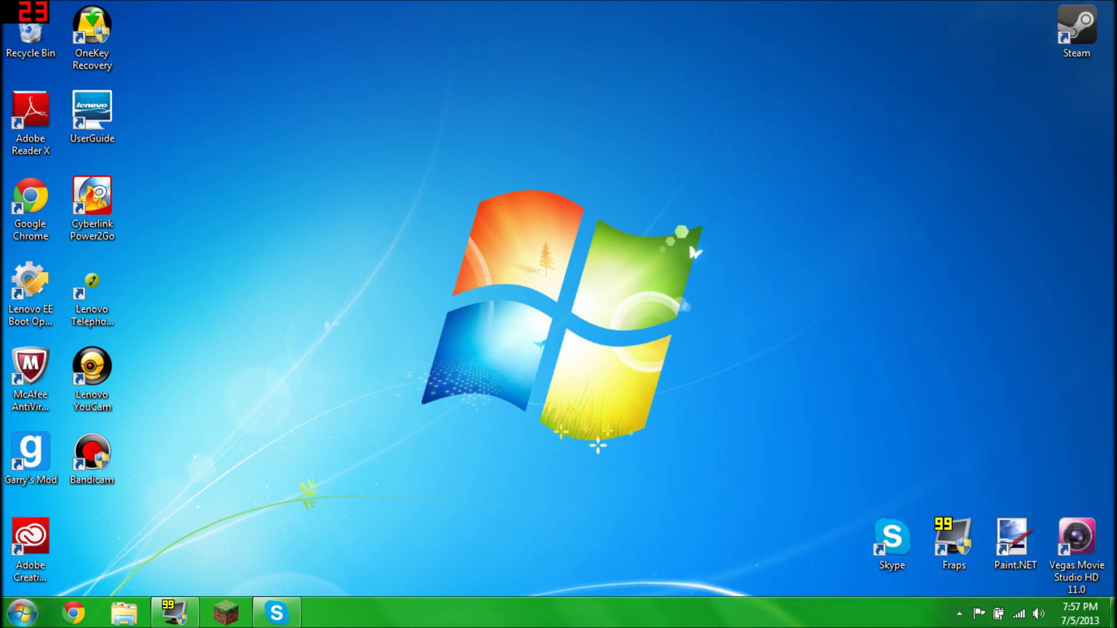
pyautogui.click(22, 612)
# Launch Adobe Flash Professional CC by searching 'adobe' in the Start menu.
pyautogui.write('adobe')
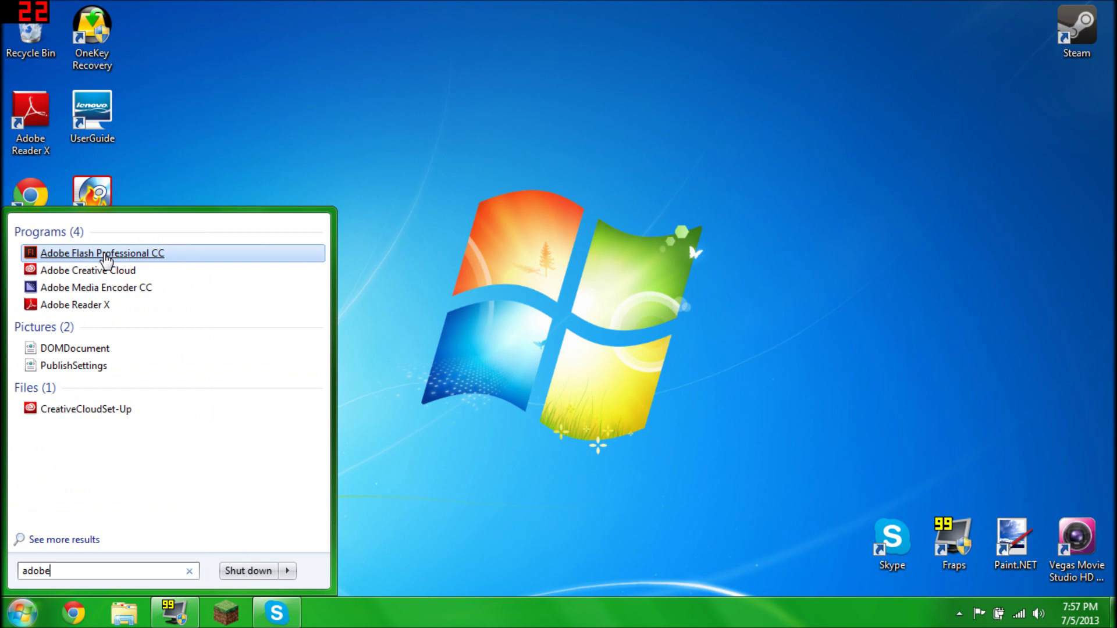
pyautogui.click(107, 255)
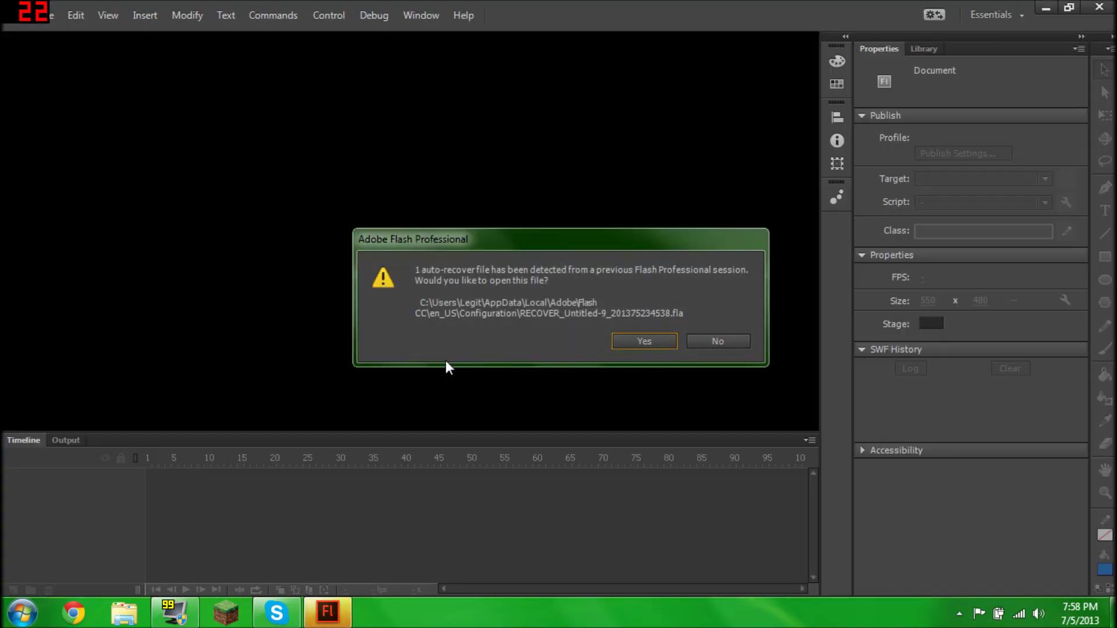
# Decline the auto-recovered file and dismiss the Sync Settings prompt.
pyautogui.click(742, 340)
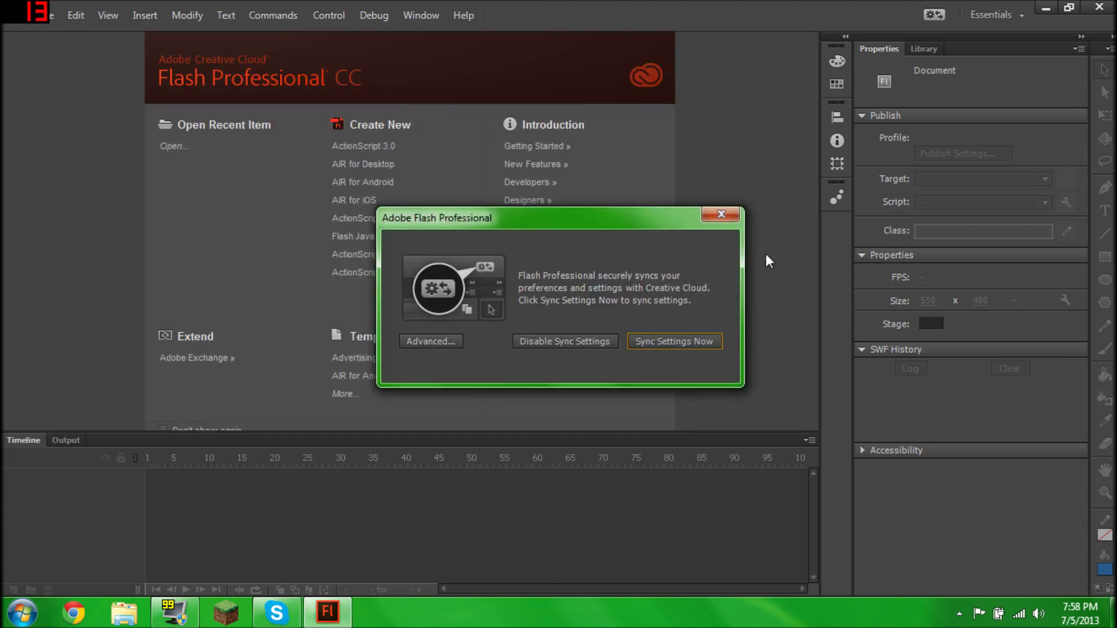
pyautogui.click(722, 214)
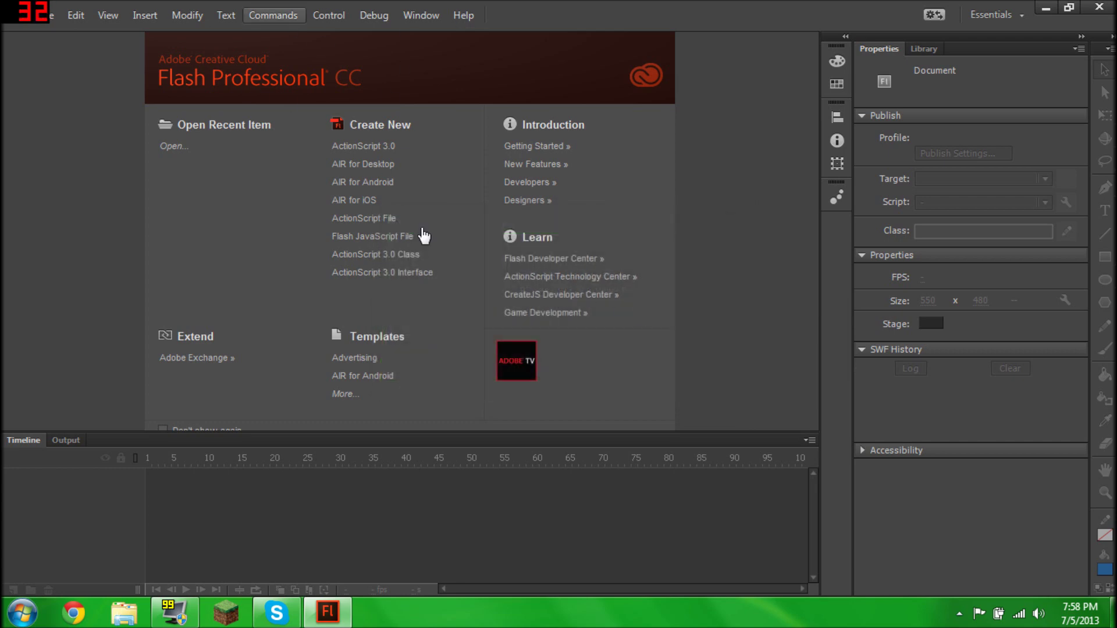
pyautogui.click(374, 16)
pyautogui.press('Escape')
# Hide the Timeline and Properties panels from the Window menu.
pyautogui.click(420, 15)
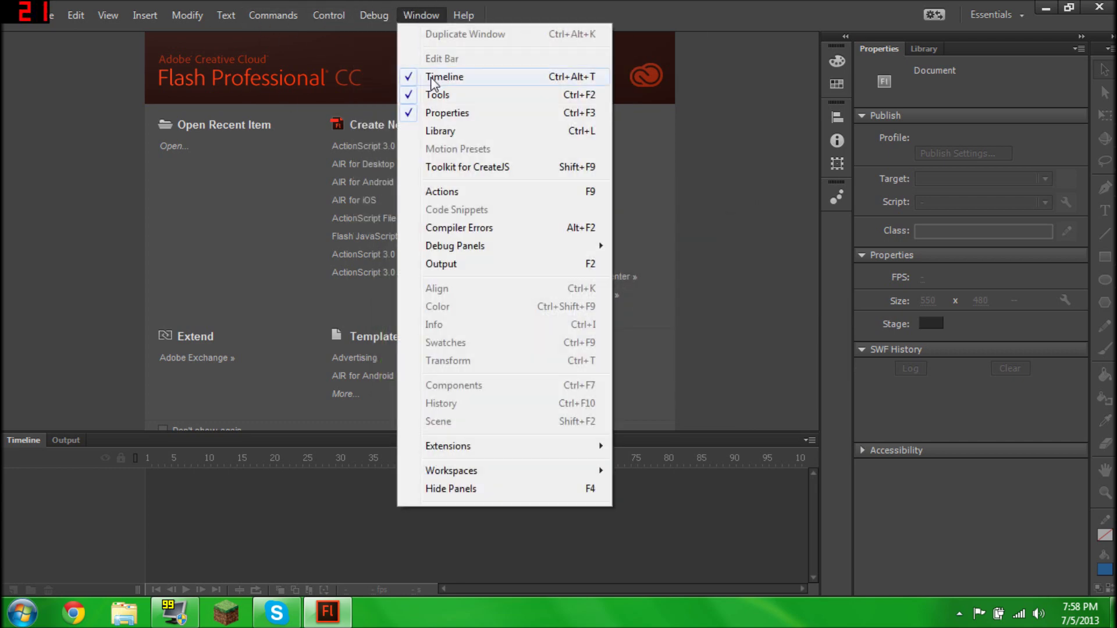
pyautogui.click(431, 77)
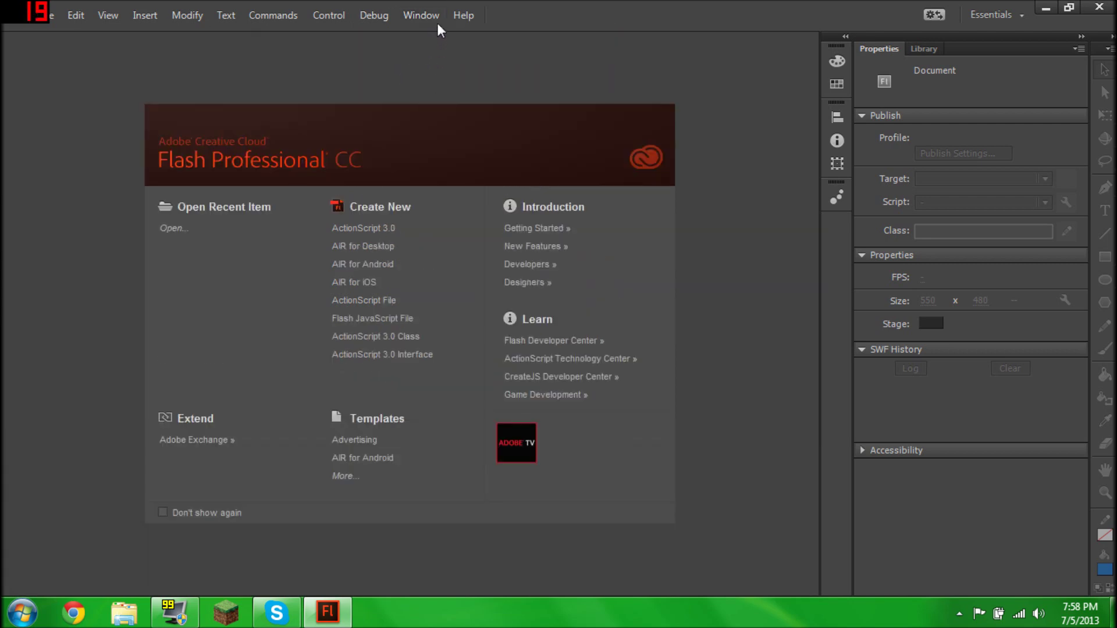
pyautogui.click(435, 16)
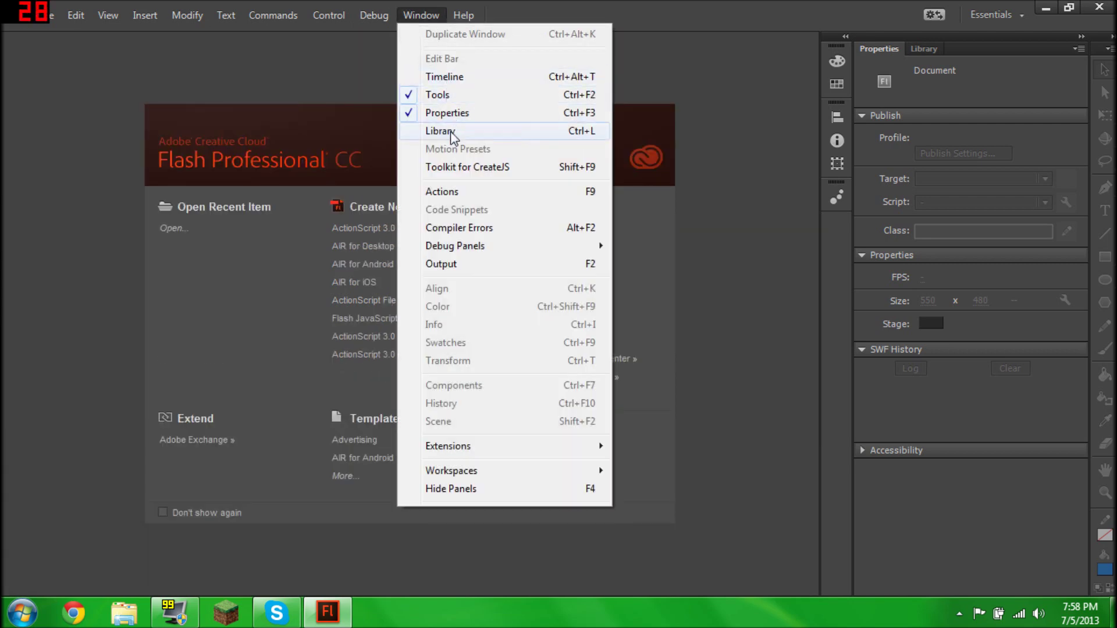
pyautogui.click(455, 117)
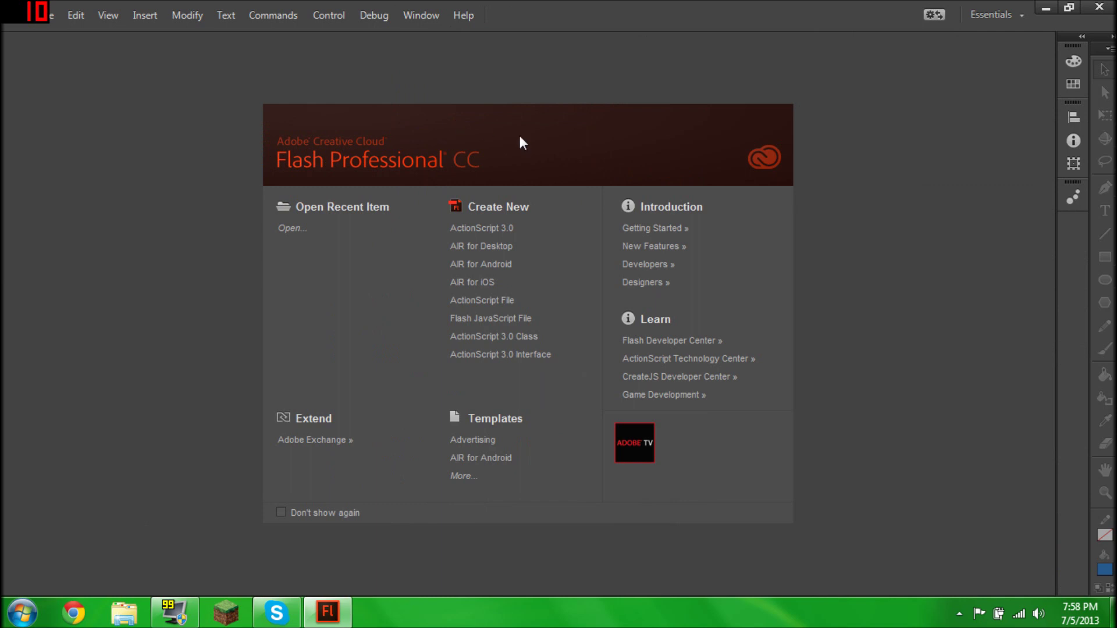
pyautogui.click(58, 18)
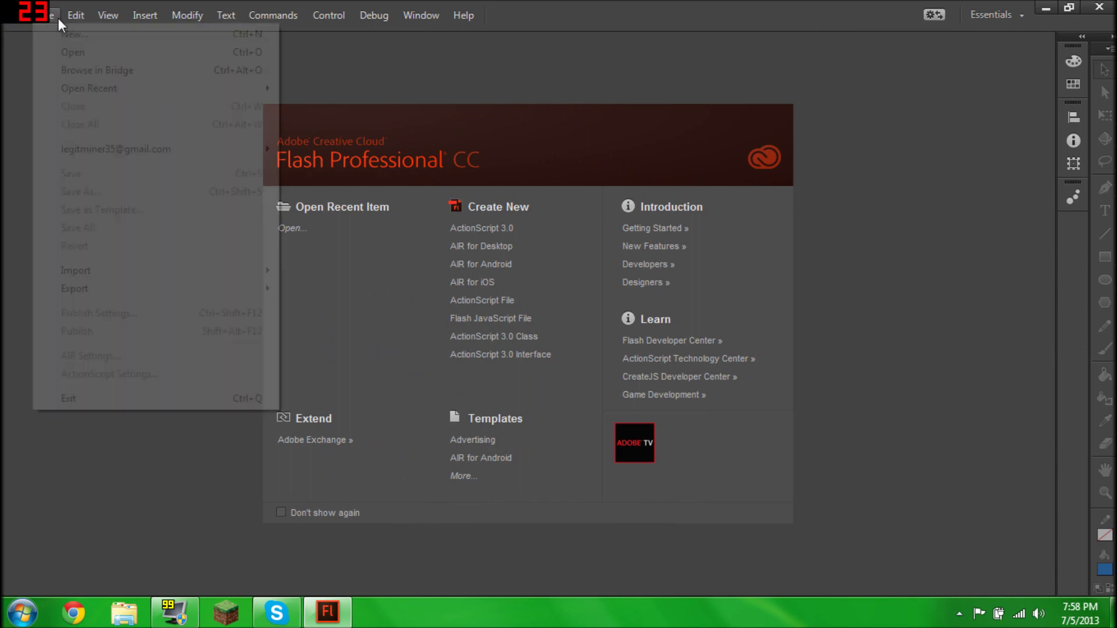
# Create a new ActionScript 3.0 document sized 1080 by 720 pixels.
pyautogui.click(66, 30)
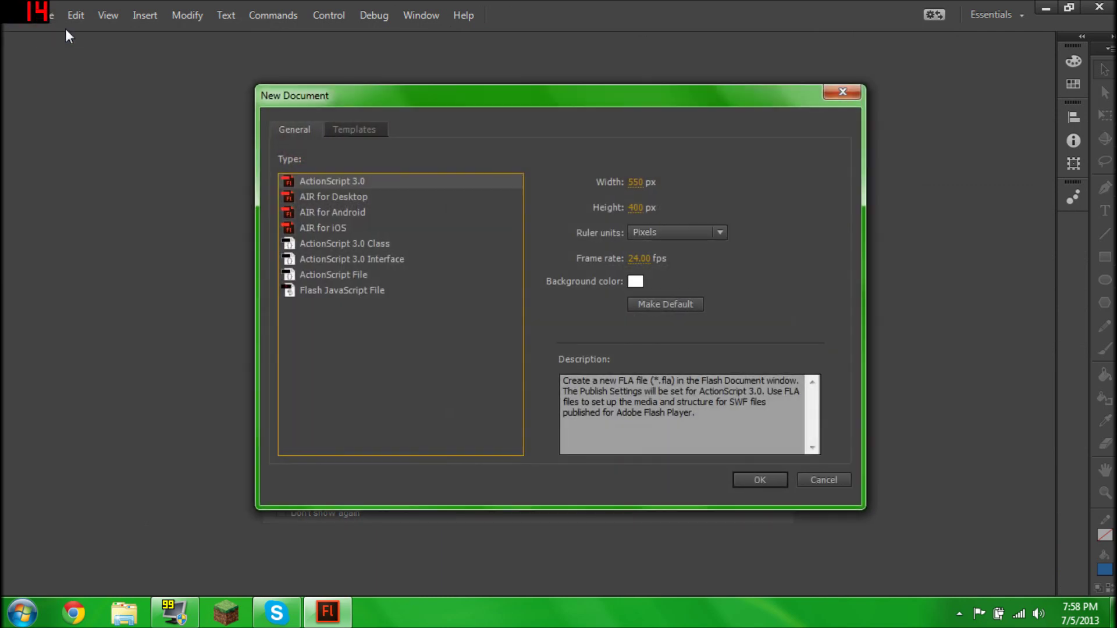
pyautogui.click(640, 182)
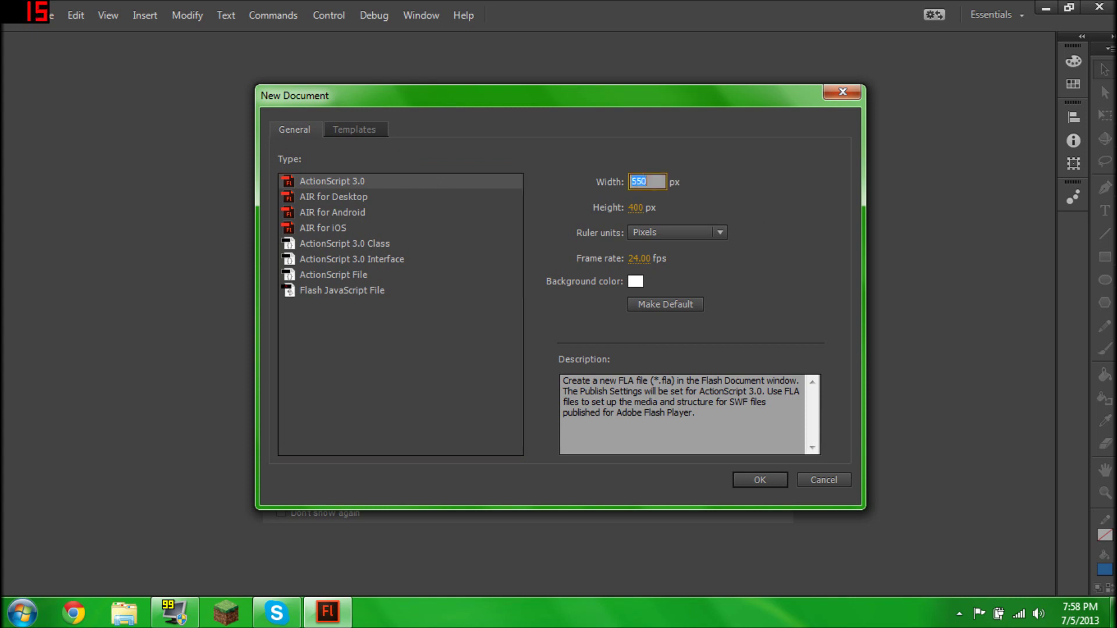
pyautogui.write('1080')
pyautogui.press('Tab')
pyautogui.press('BackSpace')
pyautogui.write('1920')
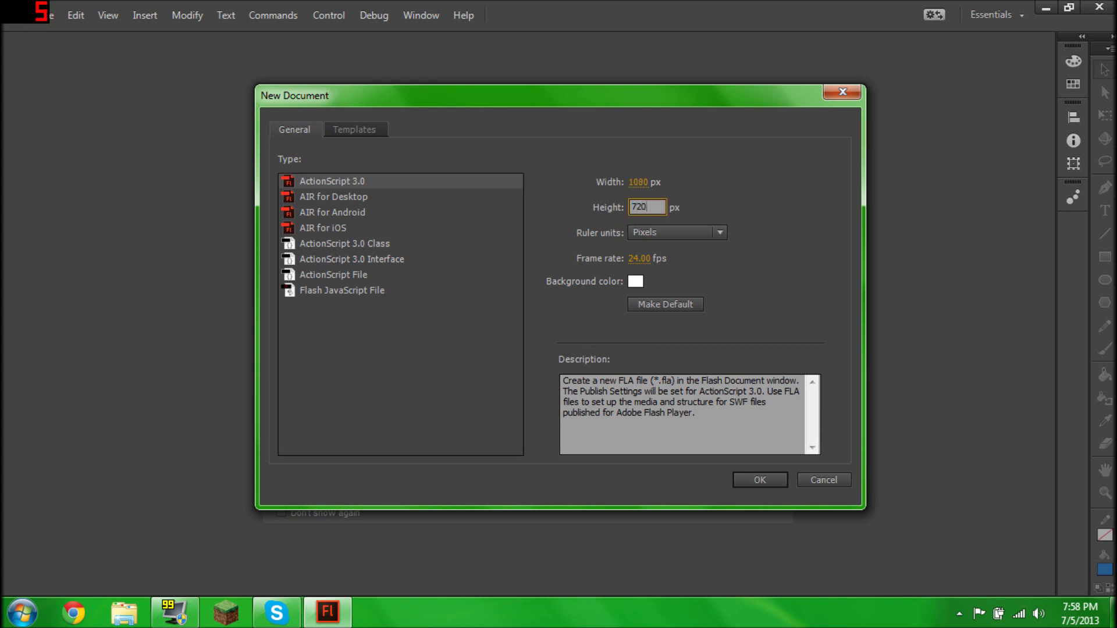
pyautogui.press('Return')
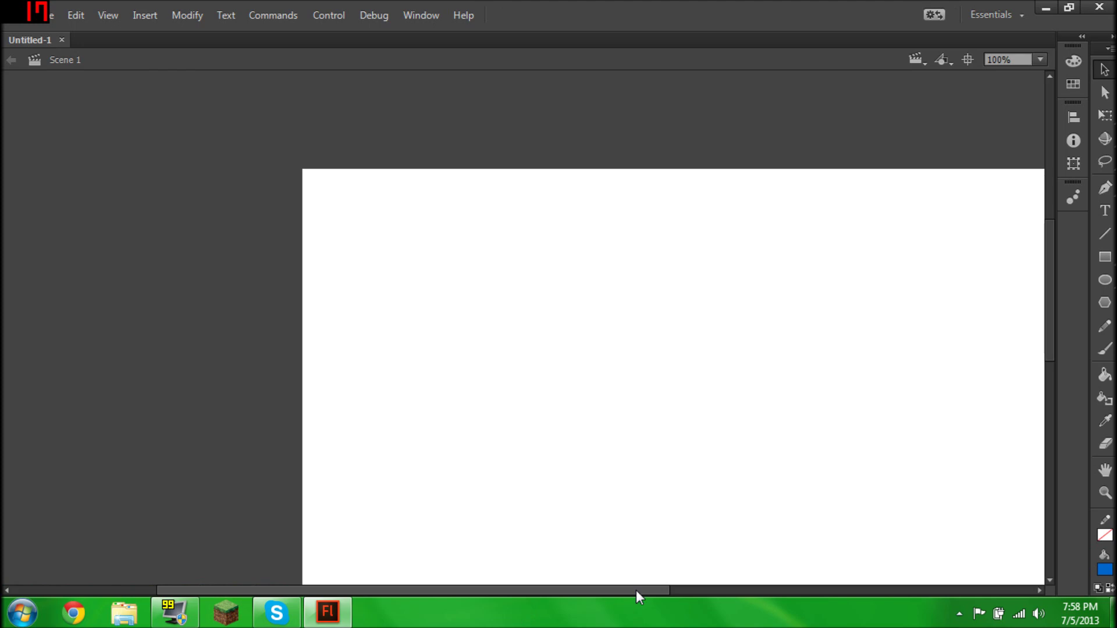
# Scroll the stage into view and set the zoom to 87%.
pyautogui.moveTo(628, 595); pyautogui.dragTo(736, 590)
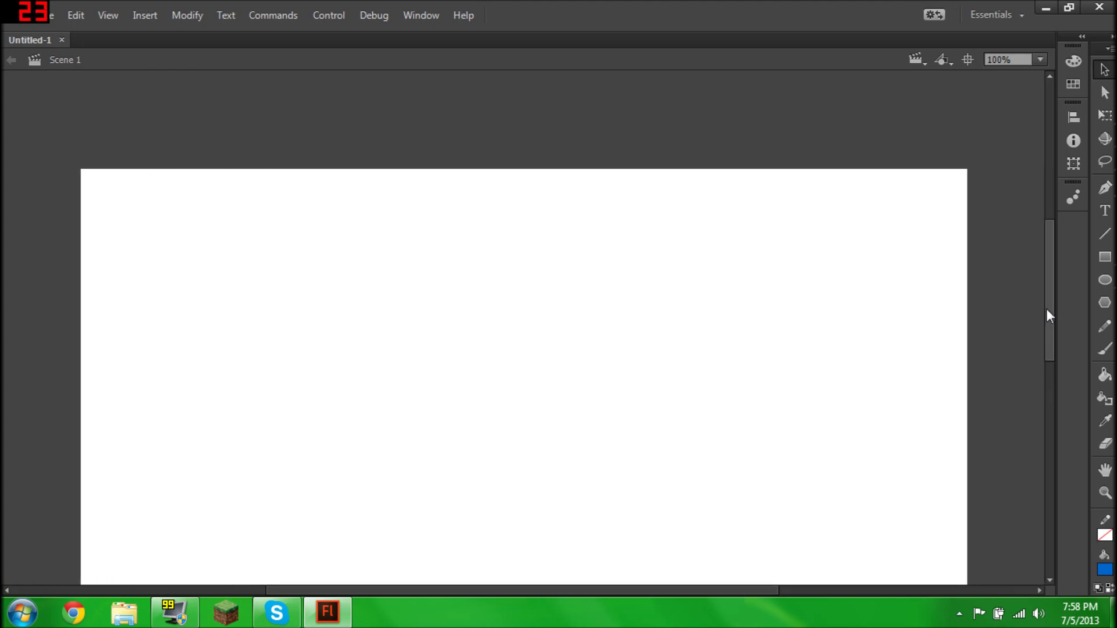
pyautogui.moveTo(1045, 309); pyautogui.dragTo(1049, 343)
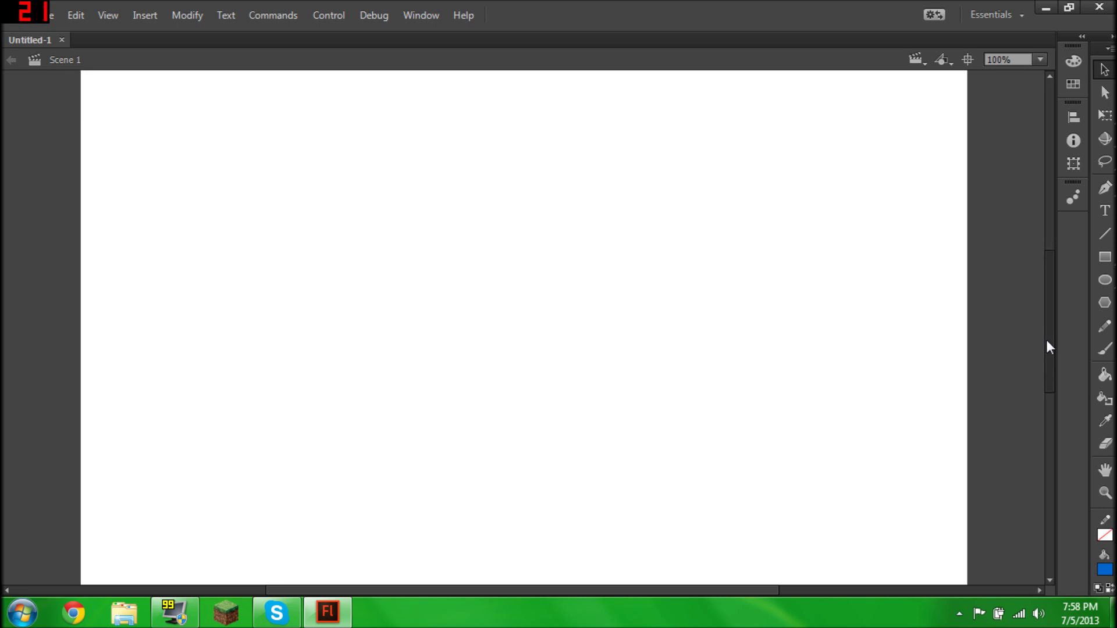
pyautogui.click(1011, 60)
pyautogui.press('BackSpace')
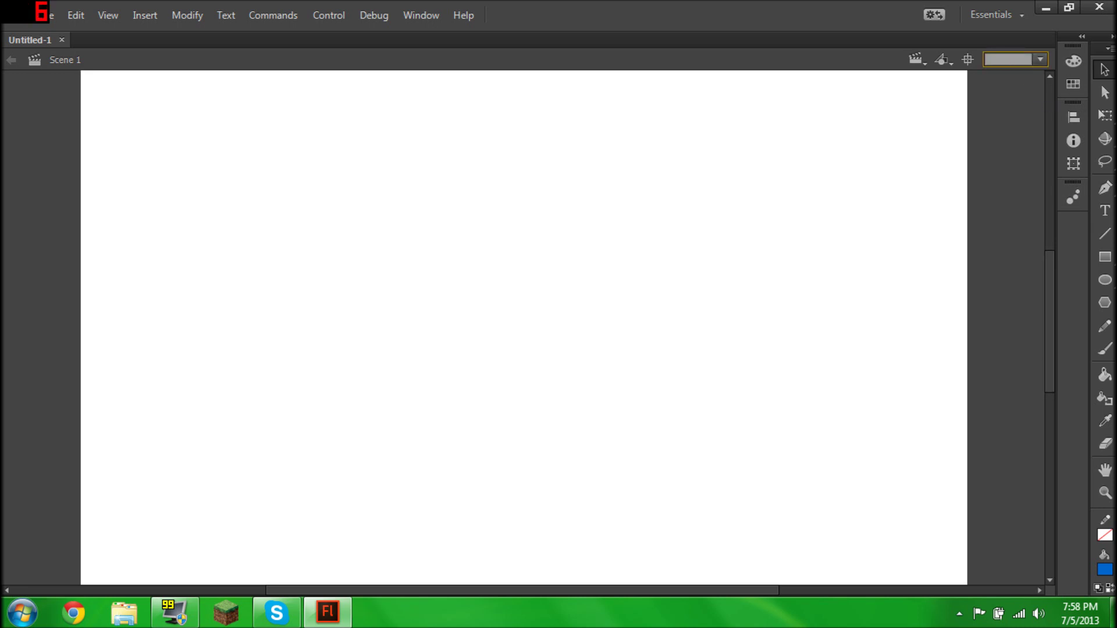
pyautogui.write('87')
pyautogui.press('Return')
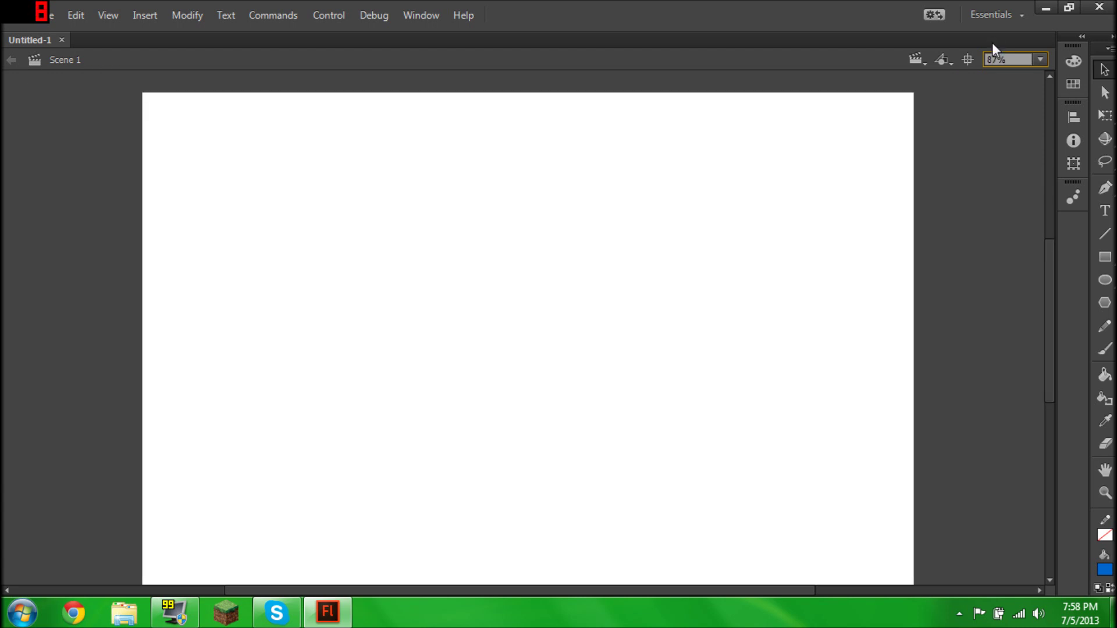
pyautogui.moveTo(1045, 292); pyautogui.dragTo(1044, 296)
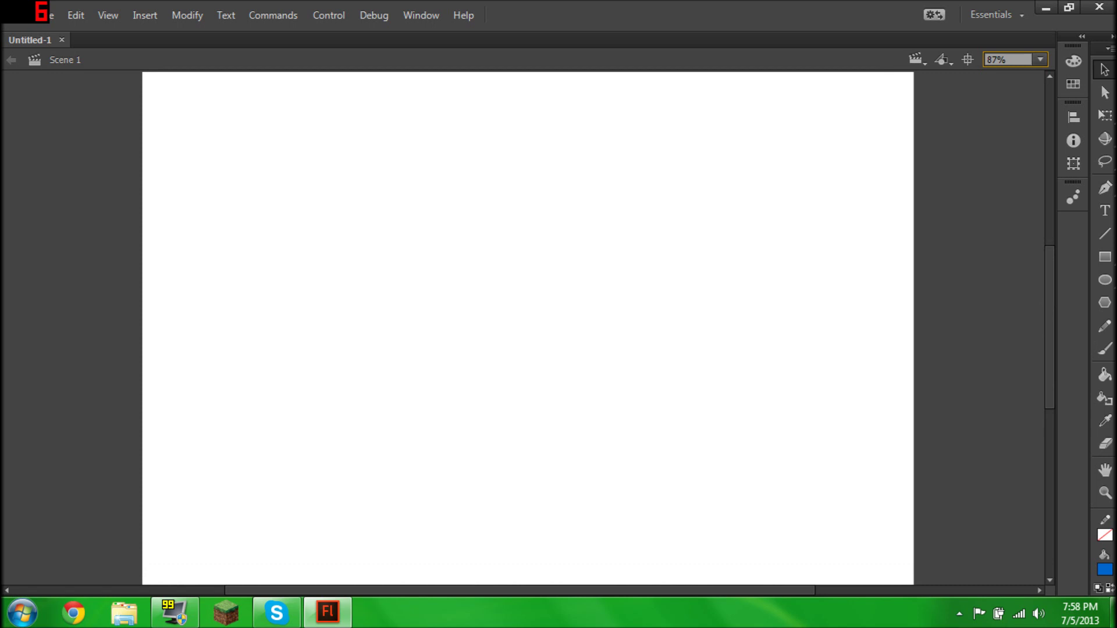
# Browse Windows Explorer to the Pictures library and move the window aside.
pyautogui.click(117, 613)
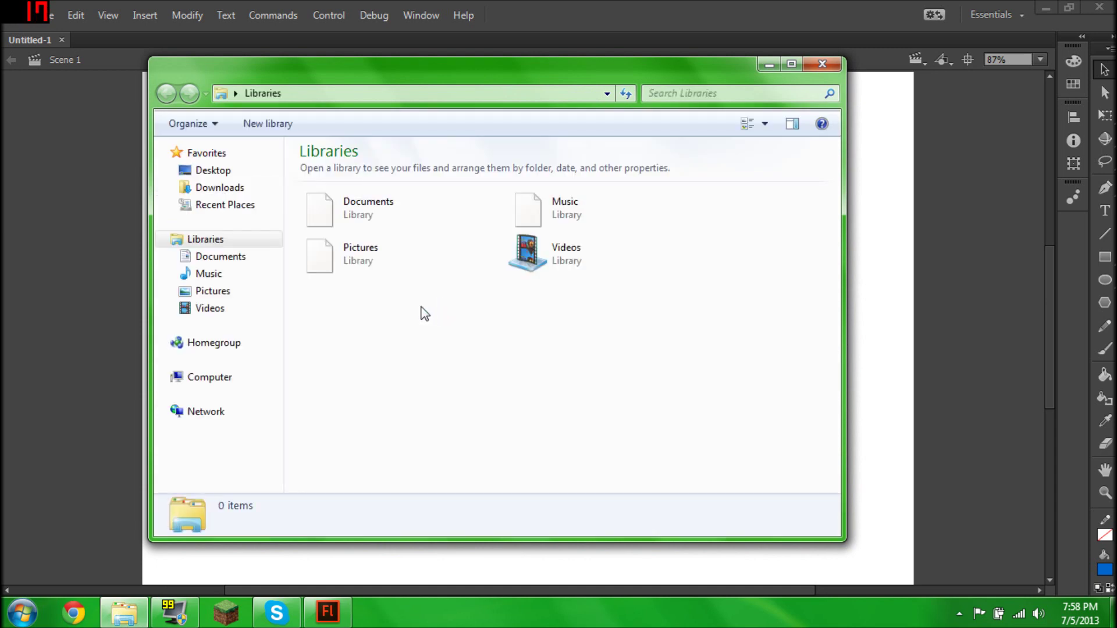
pyautogui.doubleClick(381, 200)
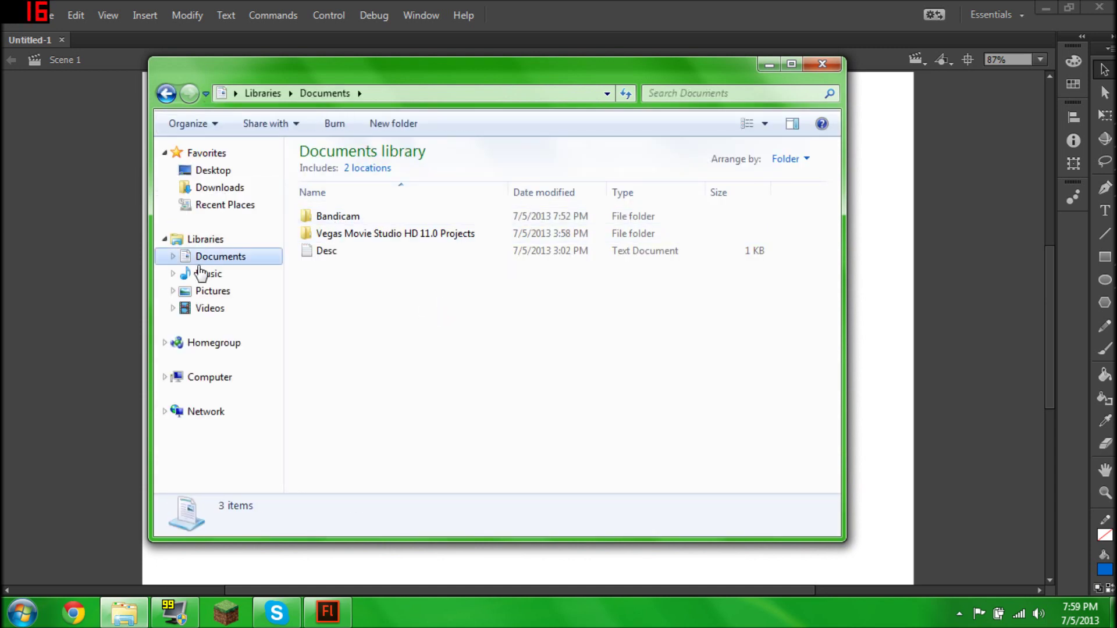
pyautogui.click(214, 293)
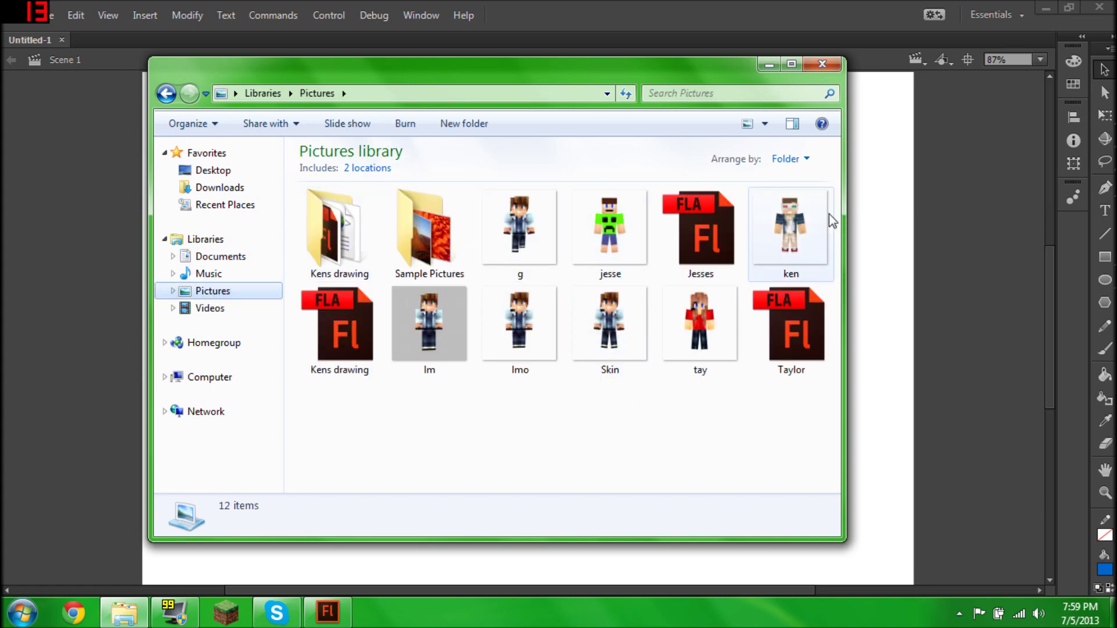
pyautogui.moveTo(790, 231)
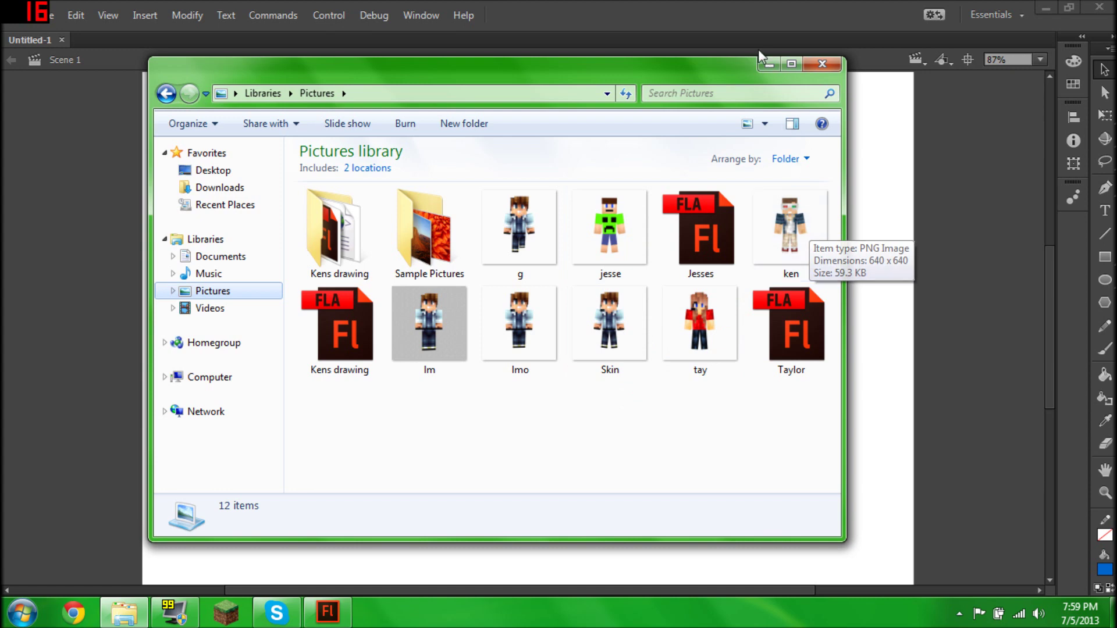
pyautogui.moveTo(701, 74); pyautogui.dragTo(1058, 199)
# Place the jesse skin image on the Flash stage, continue the trial, and close Explorer.
pyautogui.click(945, 367)
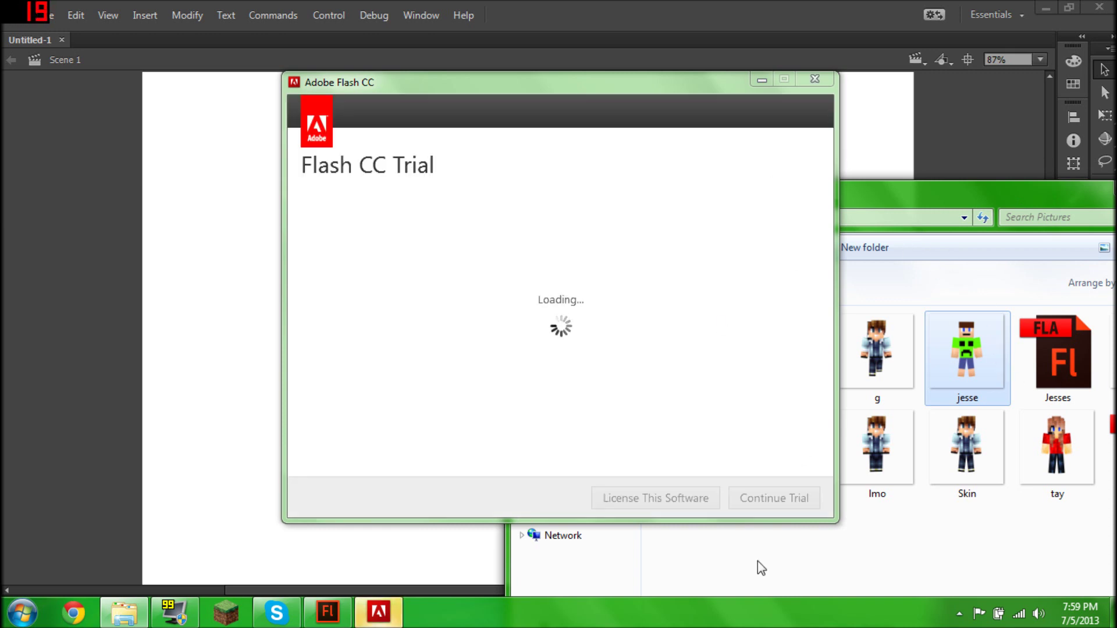
pyautogui.click(766, 499)
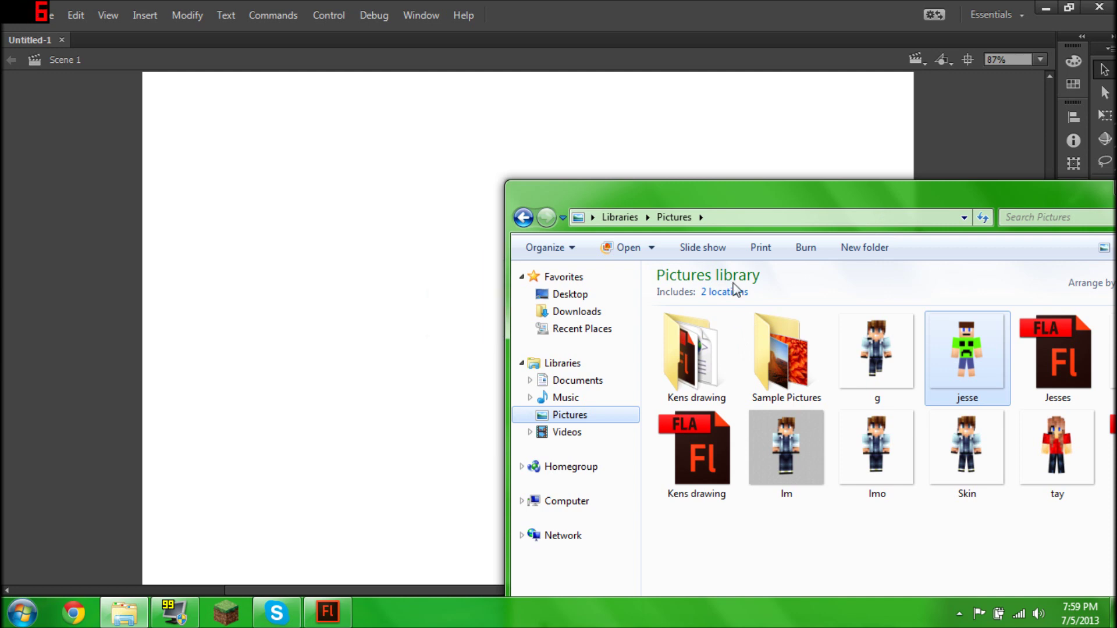
pyautogui.moveTo(769, 233); pyautogui.dragTo(462, 341)
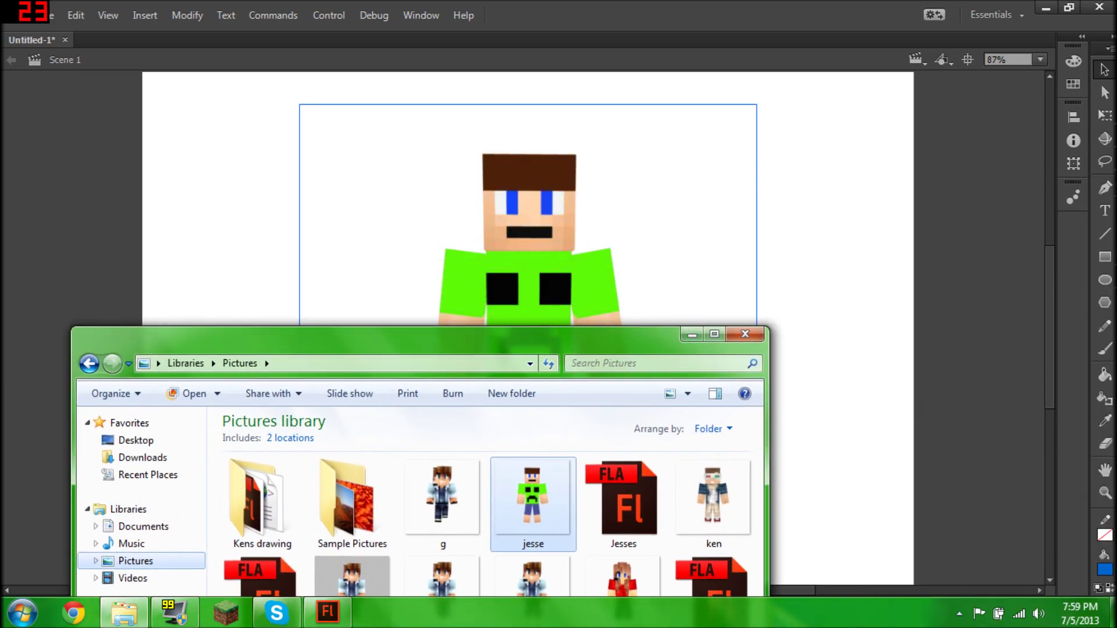
pyautogui.click(746, 333)
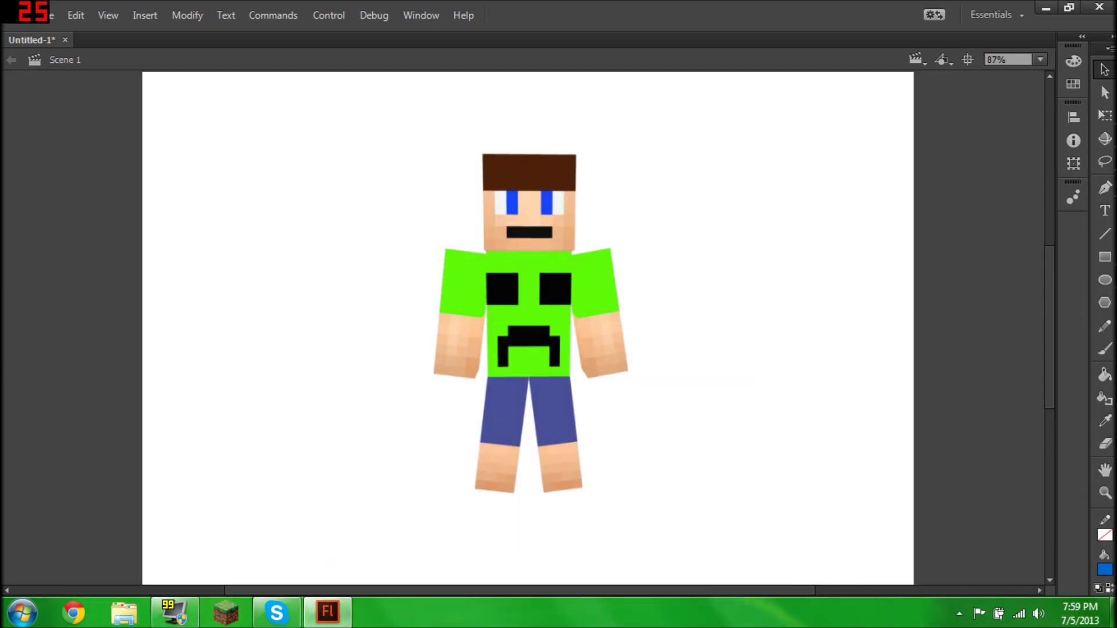
pyautogui.click(1104, 569)
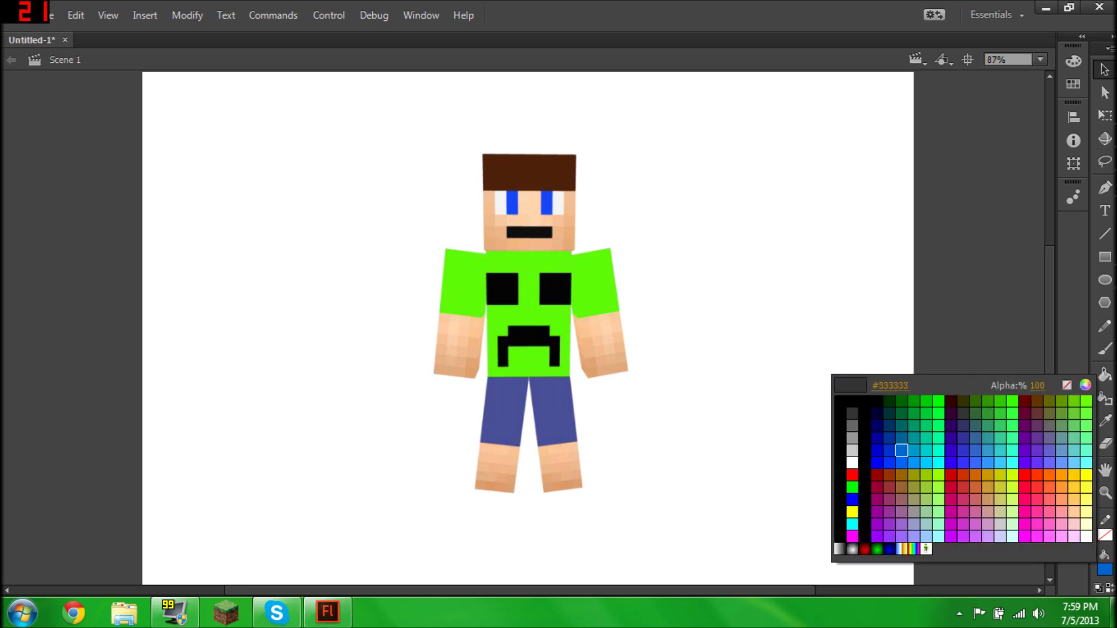
# Trace the legs, arms, shoulders, head and hairline with a black brush.
pyautogui.click(840, 419)
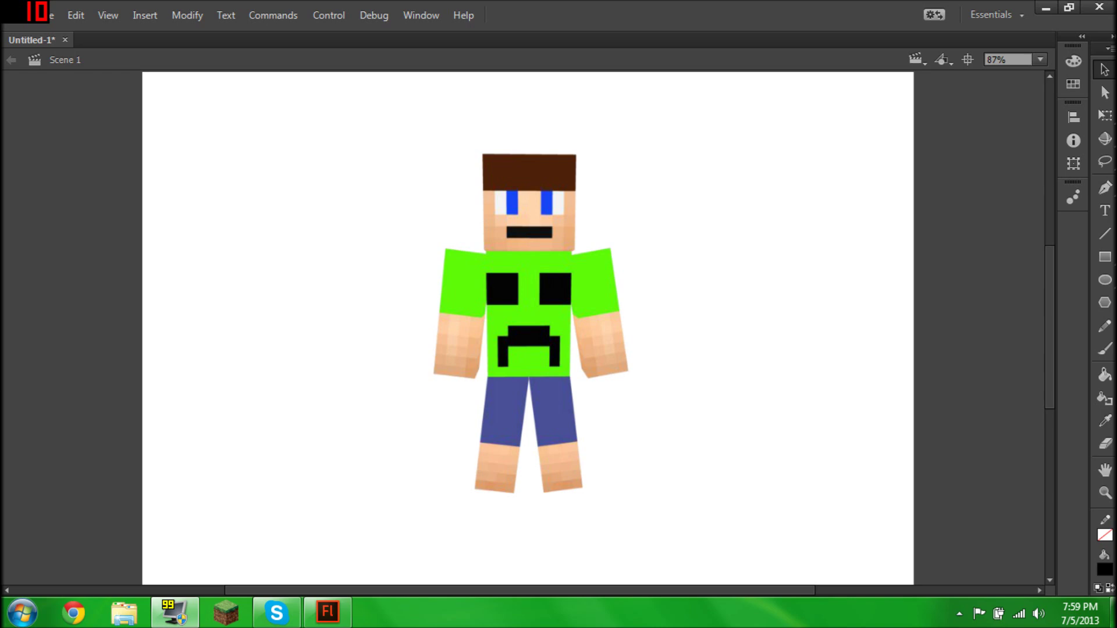
pyautogui.press('b')
pyautogui.moveTo(583, 305)
pyautogui.mouseDown()
pyautogui.moveTo(541, 498)
pyautogui.moveTo(527, 381)
pyautogui.mouseUp()
pyautogui.moveTo(519, 497)
pyautogui.mouseDown()
pyautogui.moveTo(472, 407)
pyautogui.moveTo(490, 309)
pyautogui.mouseUp()
pyautogui.moveTo(575, 314)
pyautogui.mouseDown()
pyautogui.moveTo(629, 365)
pyautogui.moveTo(574, 252)
pyautogui.mouseUp()
pyautogui.moveTo(487, 253)
pyautogui.mouseDown()
pyautogui.moveTo(473, 251)
pyautogui.moveTo(481, 329)
pyautogui.mouseUp()
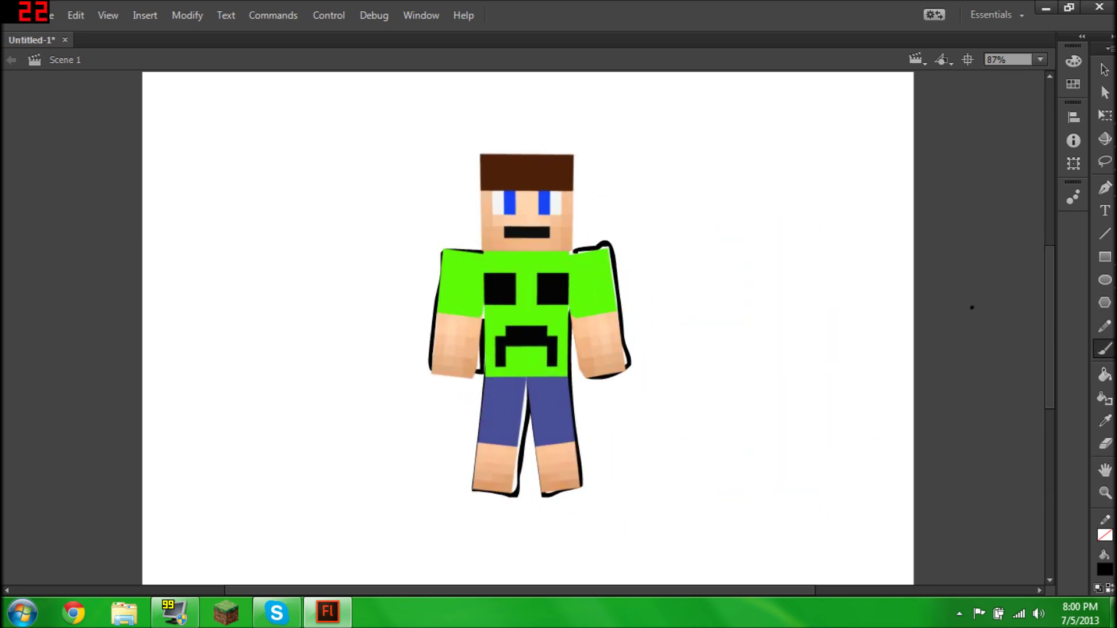
pyautogui.moveTo(575, 256)
pyautogui.mouseDown()
pyautogui.moveTo(474, 152)
pyautogui.moveTo(472, 252)
pyautogui.mouseUp()
pyautogui.moveTo(436, 319); pyautogui.dragTo(420, 318)
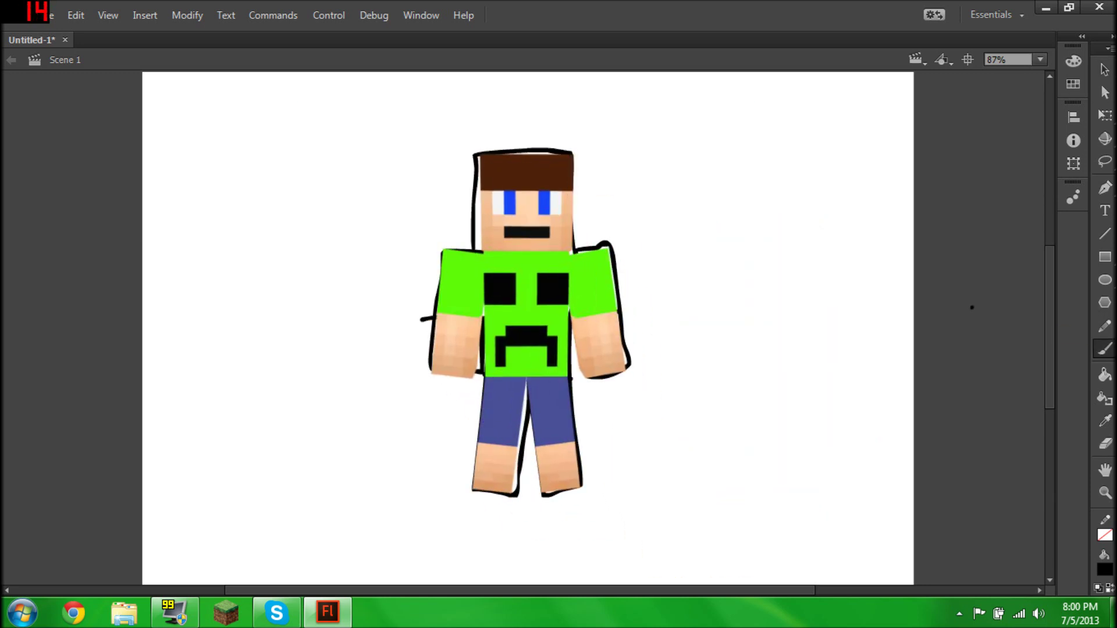
pyautogui.moveTo(482, 189); pyautogui.dragTo(572, 187)
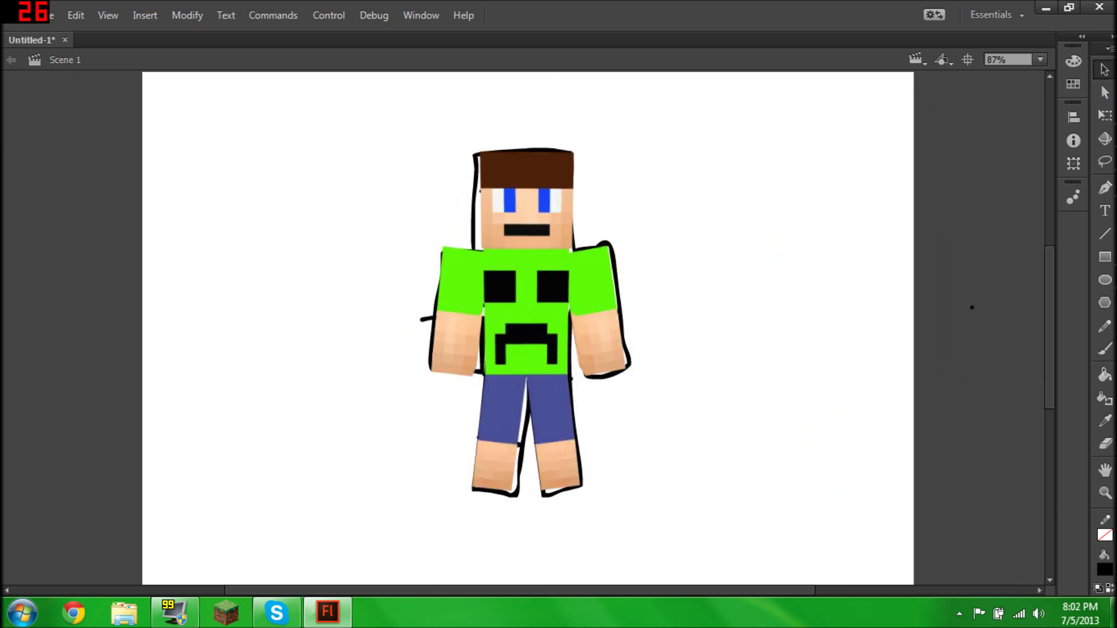
# Sample the shirt green from the reference, undo it, and reset the brush to black.
pyautogui.click(1105, 420)
pyautogui.click(228, 314)
pyautogui.hotkey('ctrl', 'z')
pyautogui.click(1105, 349)
pyautogui.click(1105, 569)
pyautogui.click(839, 392)
# Fill the traced shirt green, arms skin-toned, pants blue, and recolour the head.
pyautogui.click(466, 277)
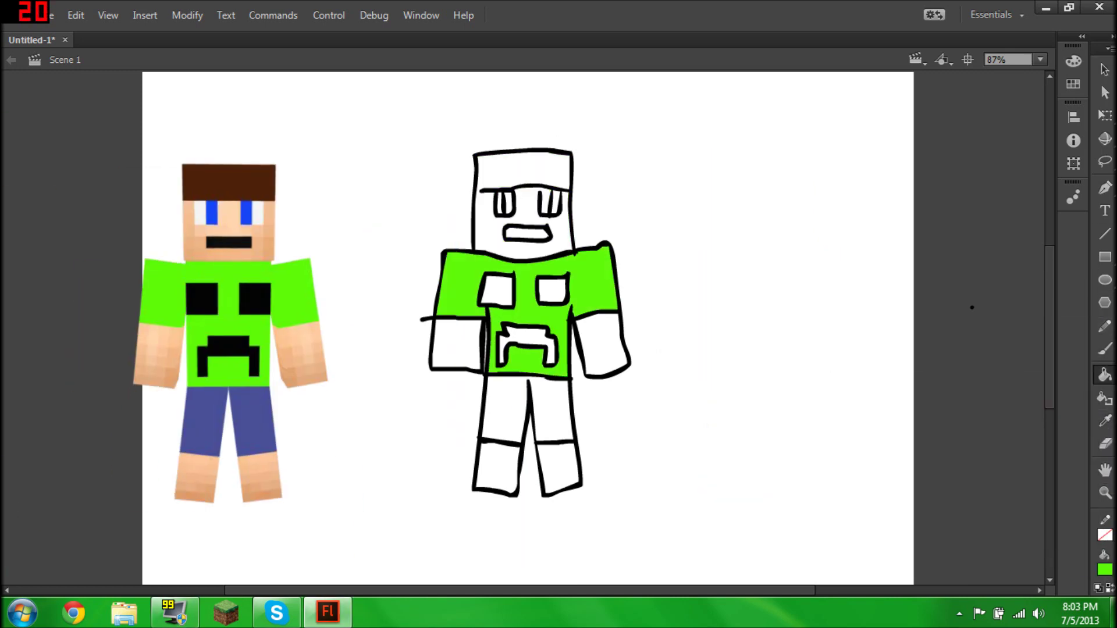
pyautogui.click(457, 343)
pyautogui.click(602, 344)
pyautogui.click(506, 407)
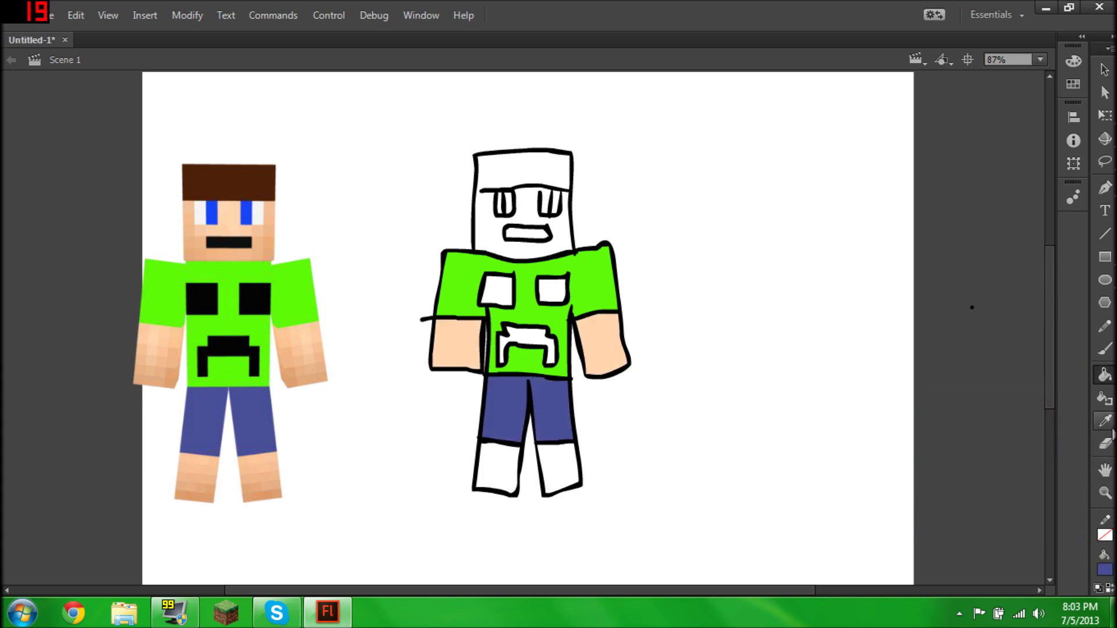
pyautogui.click(524, 174)
pyautogui.click(523, 175)
# Turn the head back to white and brush white over part of its outline.
pyautogui.click(1105, 420)
pyautogui.click(872, 430)
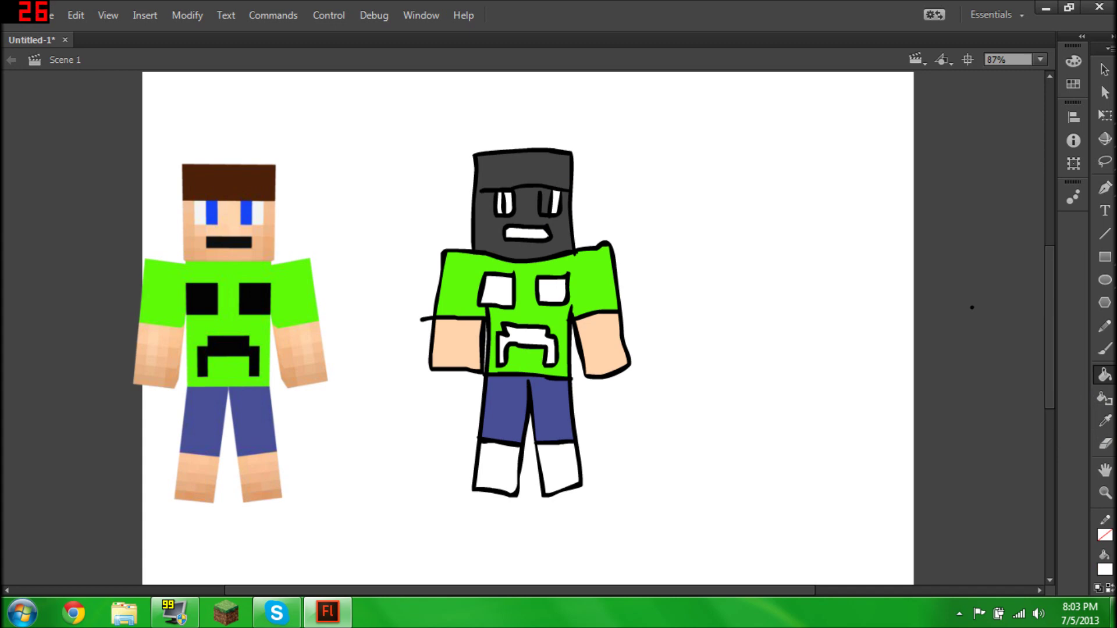
pyautogui.click(524, 174)
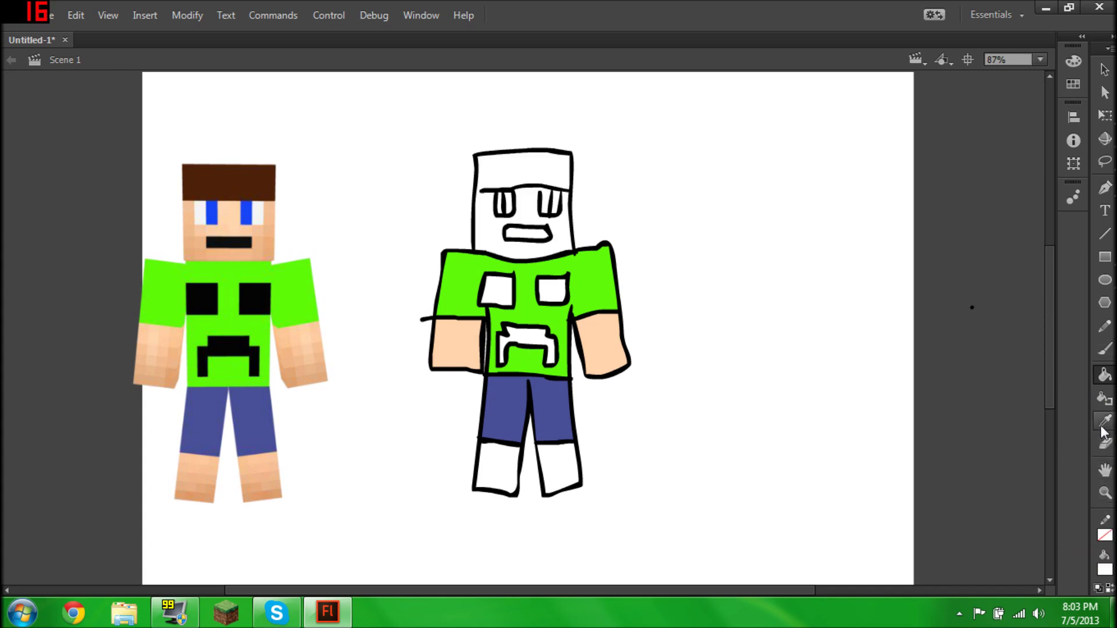
pyautogui.click(1108, 329)
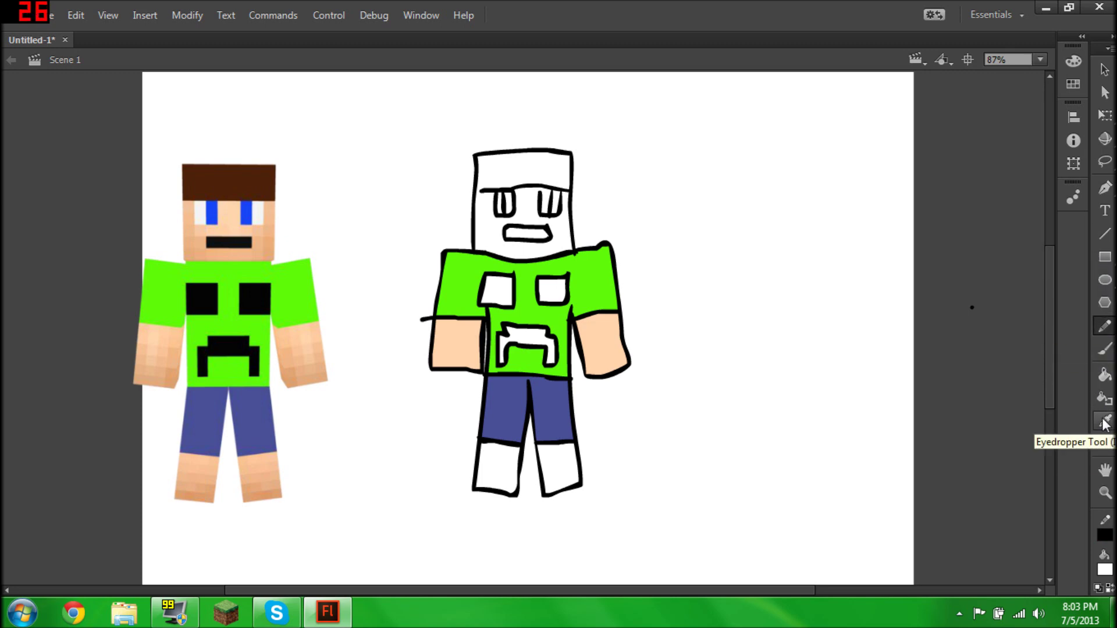
pyautogui.press('b')
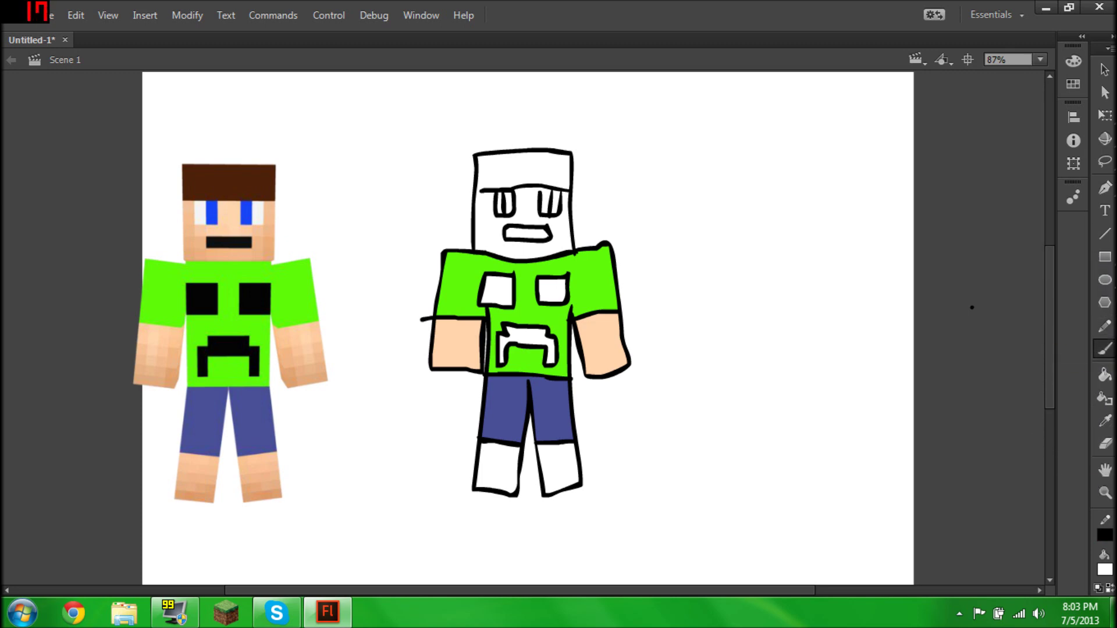
pyautogui.moveTo(472, 190); pyautogui.dragTo(484, 191)
# Reset the fill to black, then fill the face with peach sampled from the reference.
pyautogui.click(1104, 570)
pyautogui.click(851, 401)
pyautogui.click(1104, 420)
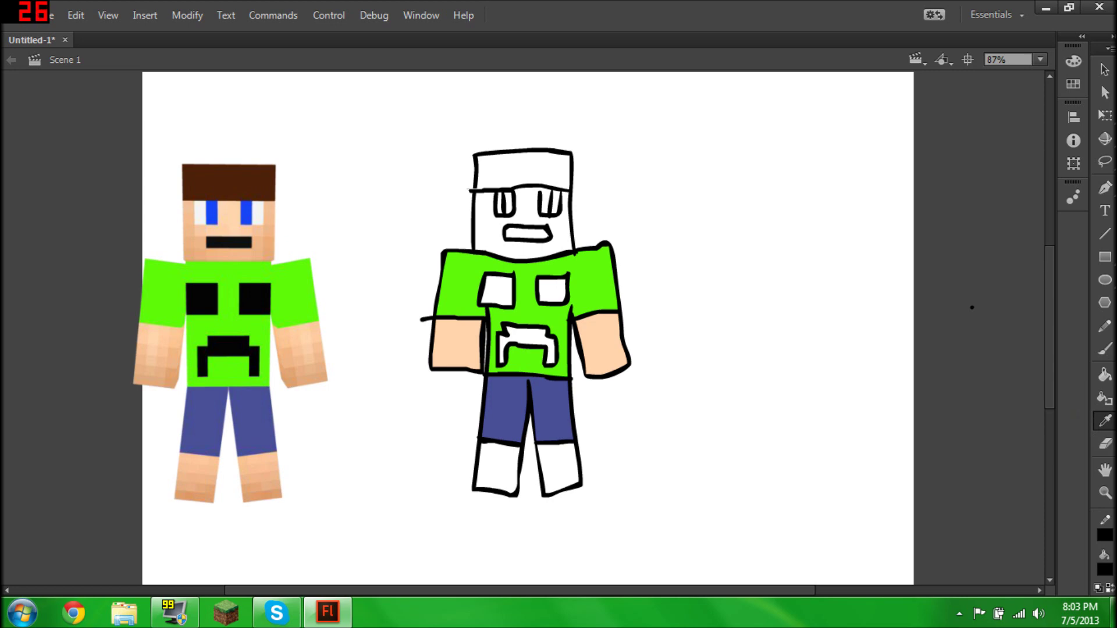
pyautogui.click(453, 343)
pyautogui.click(486, 221)
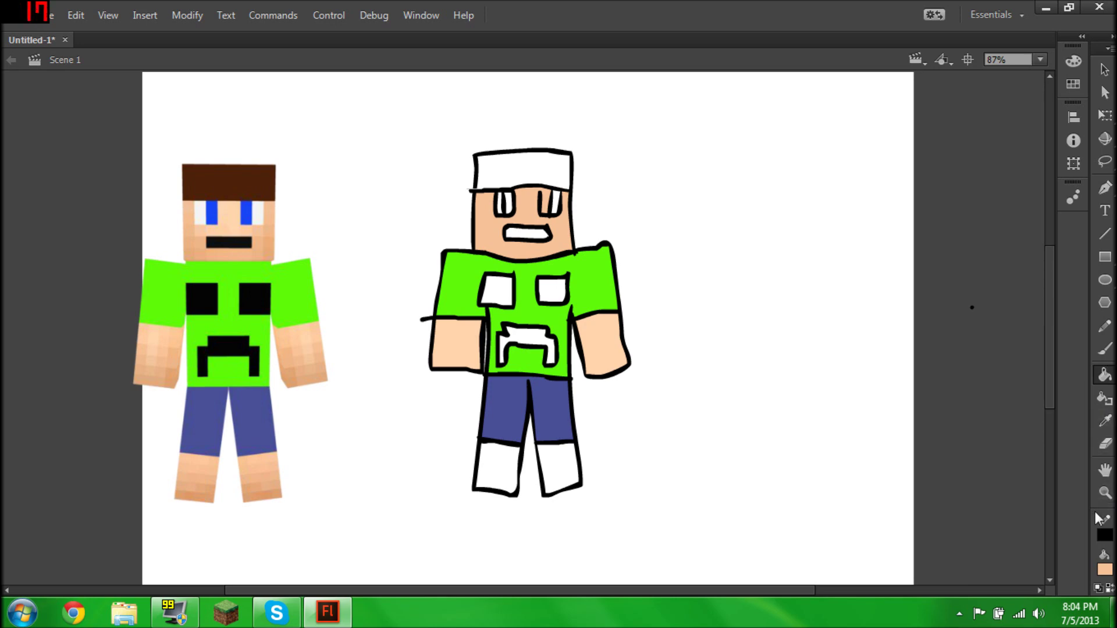
# Fill both eye stripes with blue sampled from the reference.
pyautogui.click(1103, 569)
pyautogui.click(839, 401)
pyautogui.press('b')
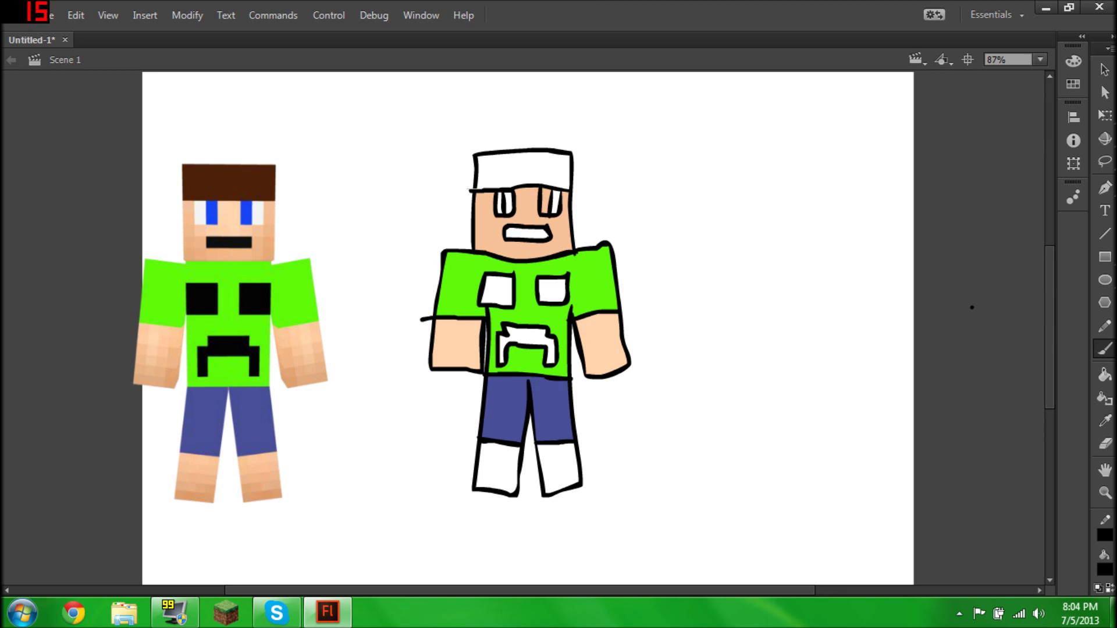
pyautogui.click(1104, 420)
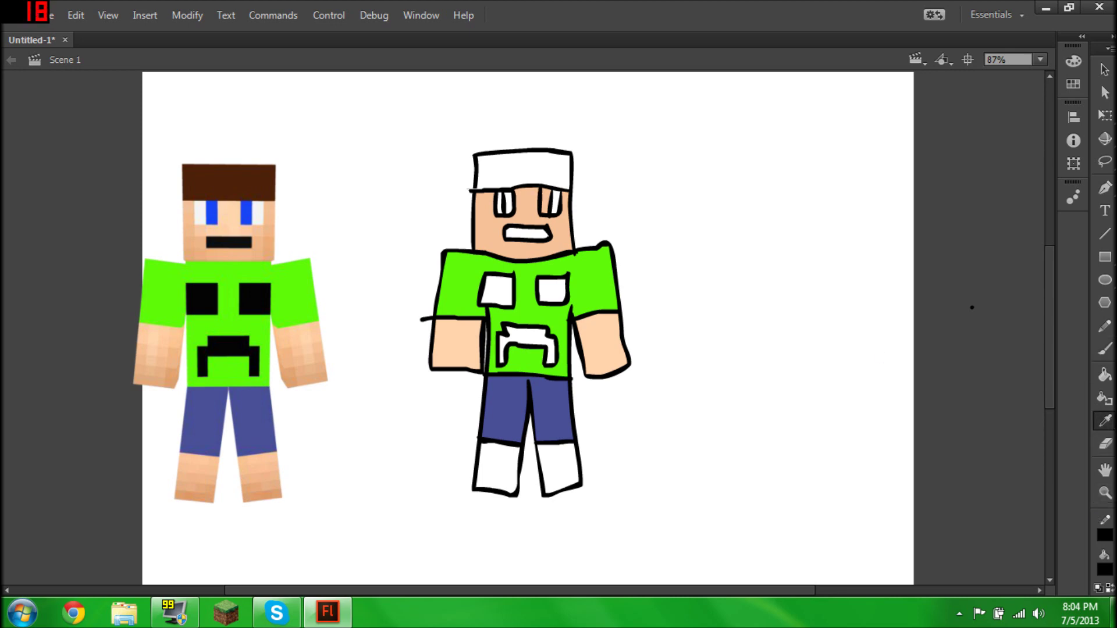
pyautogui.click(212, 212)
pyautogui.click(546, 200)
pyautogui.click(508, 204)
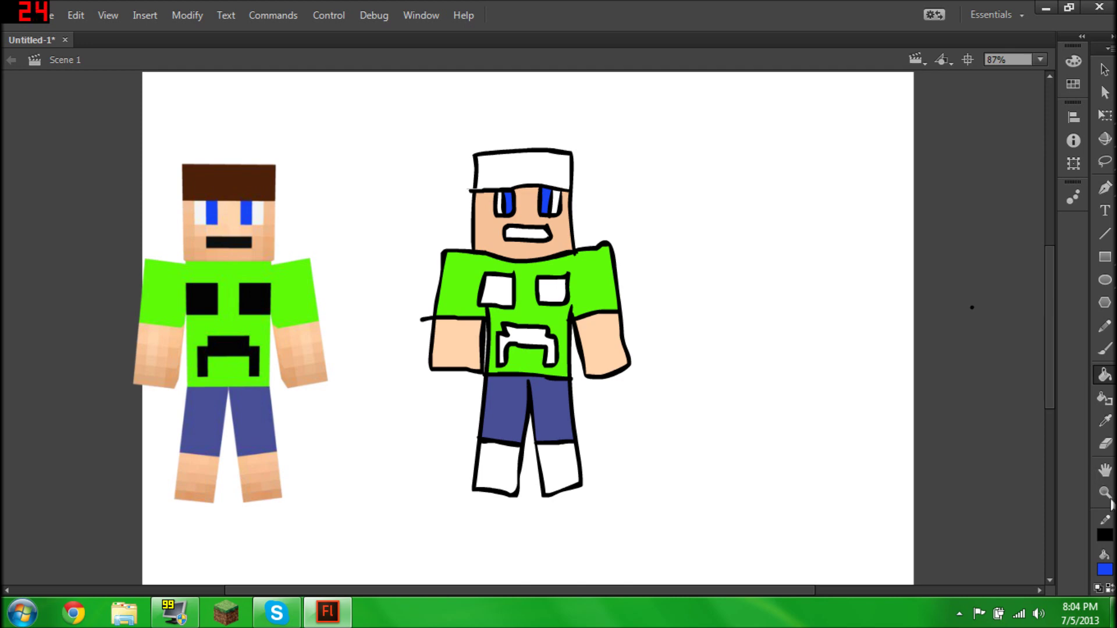
# Fill the lower legs with sampled peach and the hair band with sampled brown.
pyautogui.click(1104, 419)
pyautogui.click(605, 355)
pyautogui.click(496, 468)
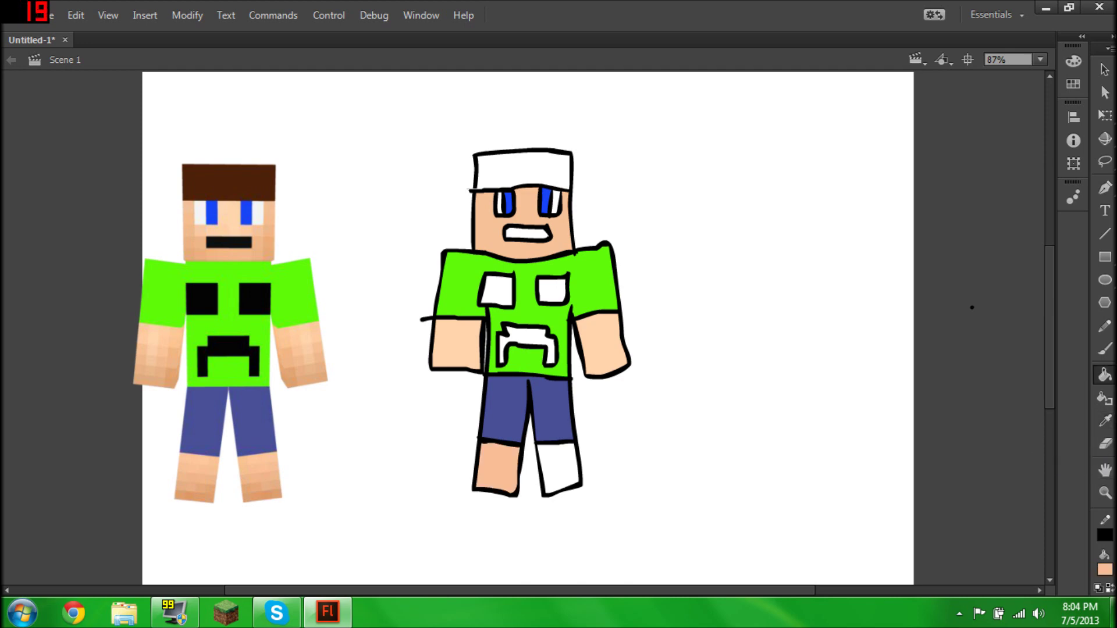
pyautogui.click(559, 468)
pyautogui.click(1104, 420)
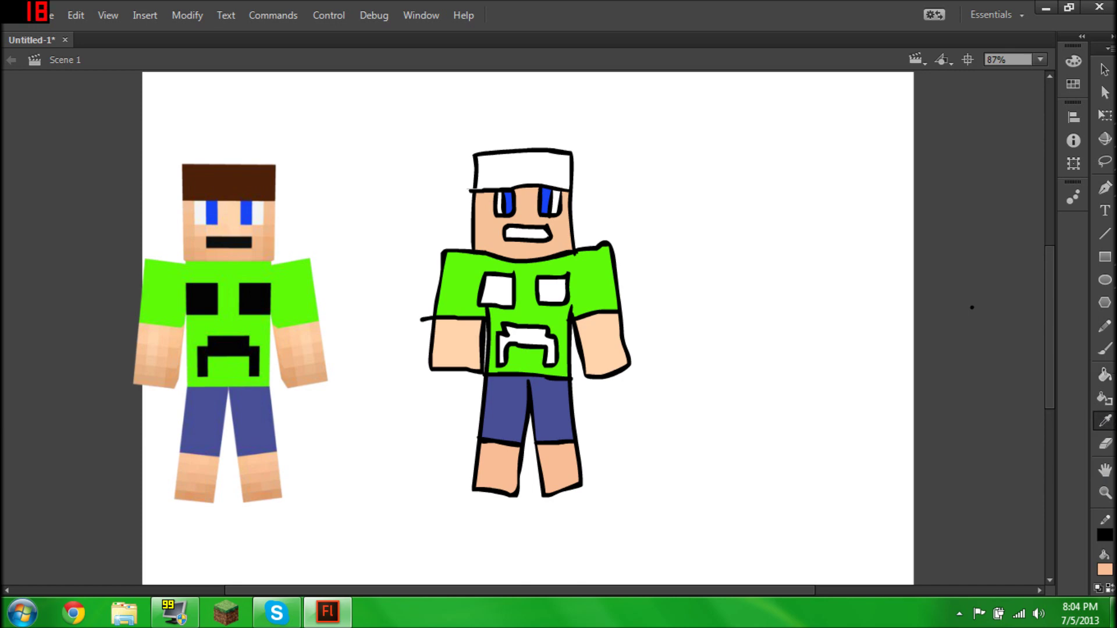
pyautogui.click(229, 182)
pyautogui.click(522, 169)
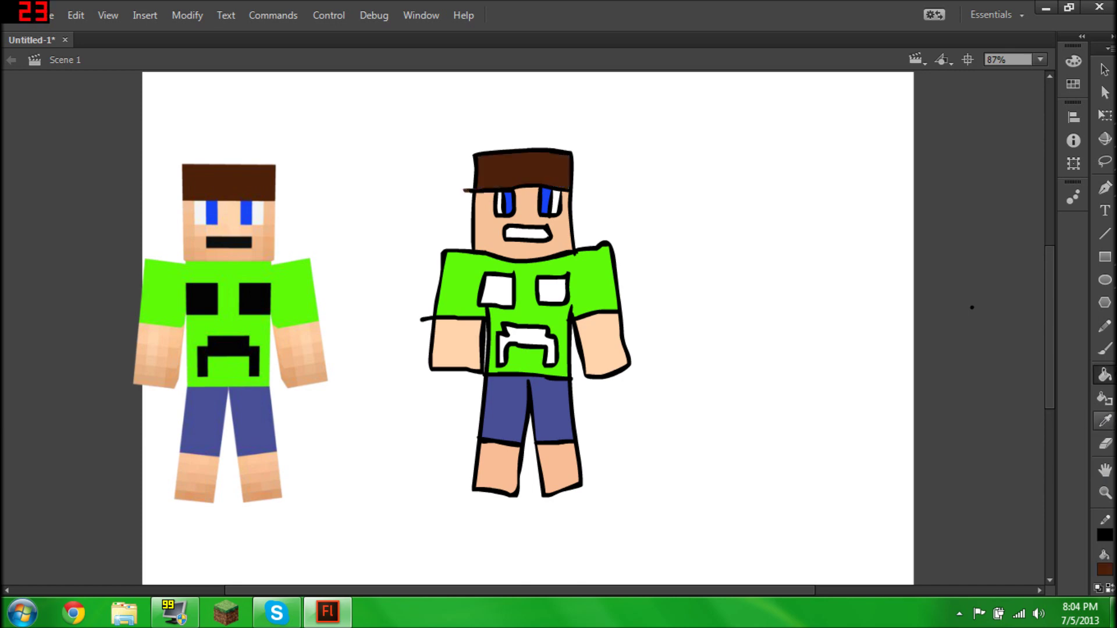
# Fill the mouth with sampled black and drag the reference image further left.
pyautogui.click(1105, 420)
pyautogui.click(972, 308)
pyautogui.click(526, 232)
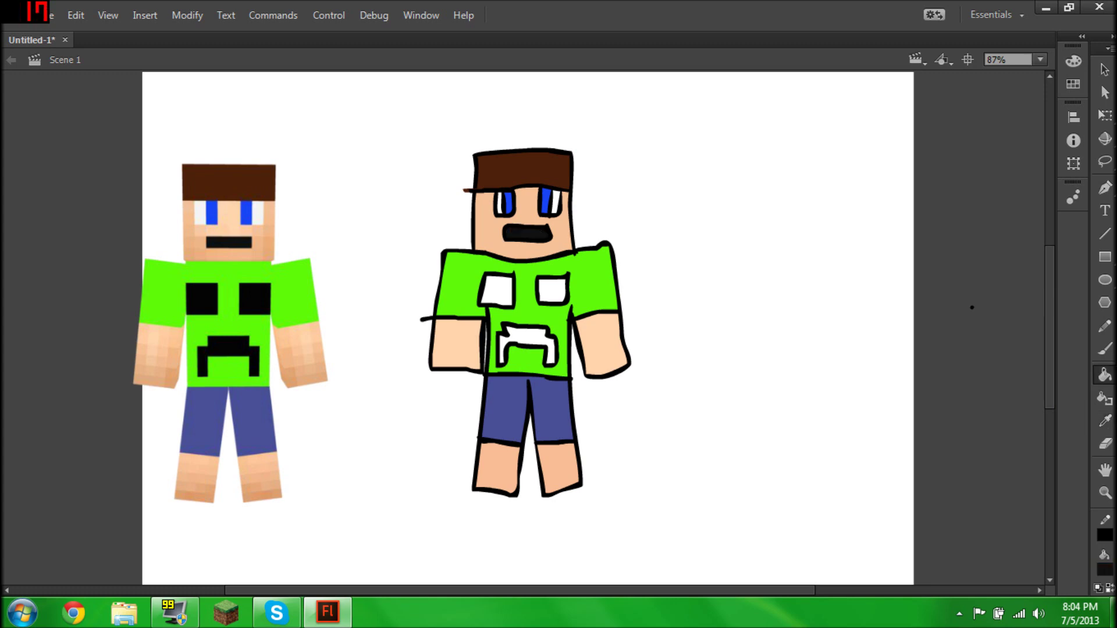
pyautogui.click(1105, 69)
pyautogui.moveTo(230, 303); pyautogui.dragTo(73, 292)
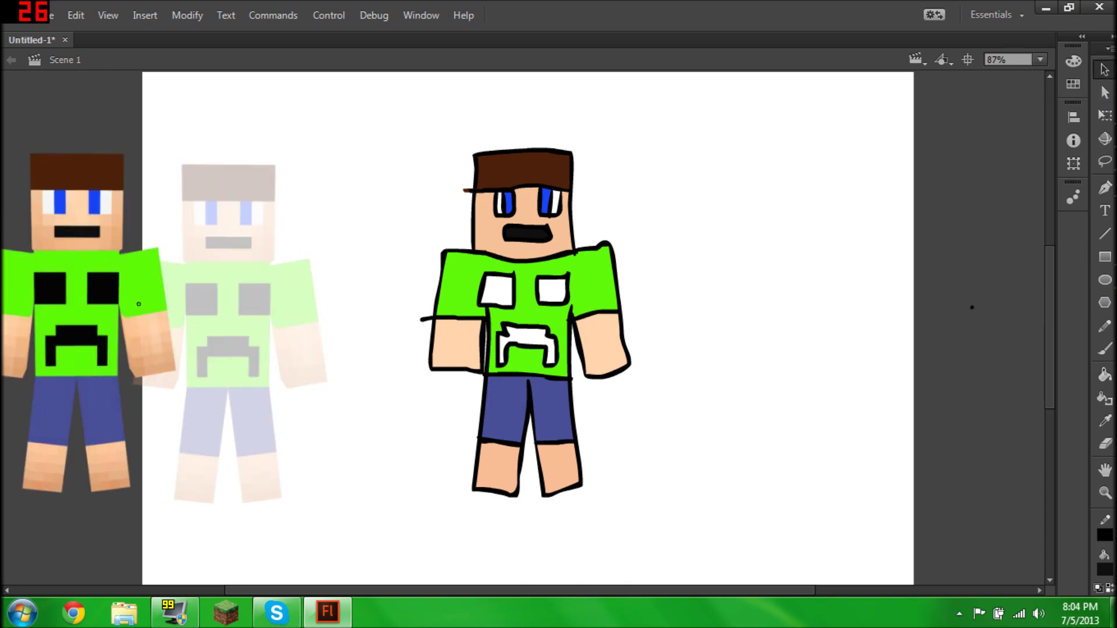
# Erase the stray line left of the arm and touch up the arm's outline.
pyautogui.press('Escape')
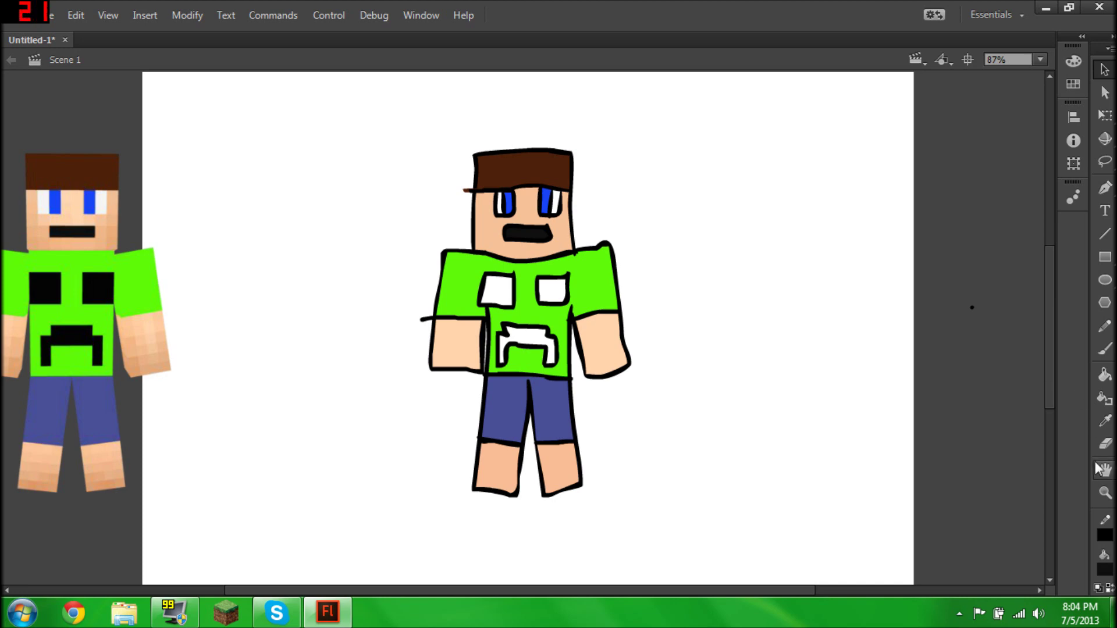
pyautogui.click(1104, 443)
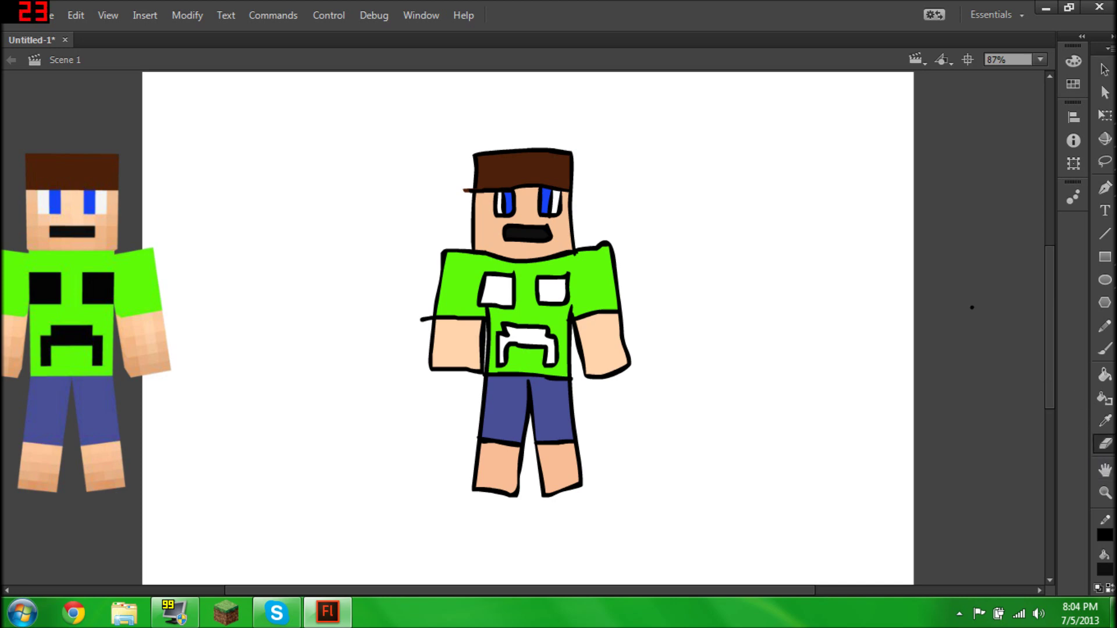
pyautogui.moveTo(420, 319); pyautogui.dragTo(428, 318)
pyautogui.click(1104, 325)
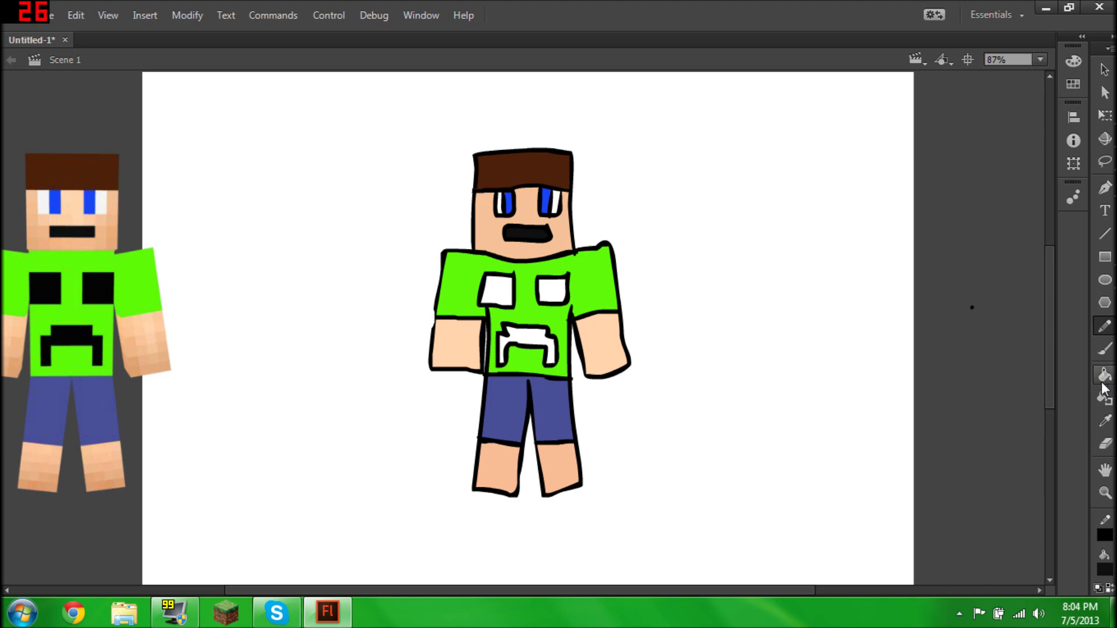
pyautogui.click(1104, 348)
pyautogui.moveTo(434, 307); pyautogui.dragTo(430, 329)
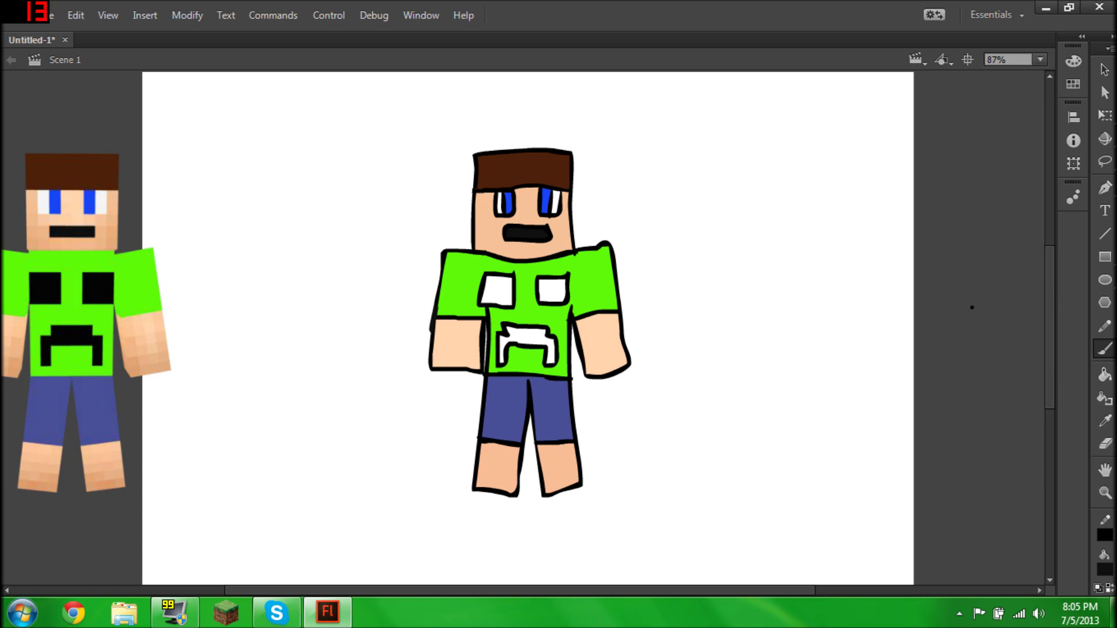
# Fill the creeper eyes and mouth on the shirt black.
pyautogui.press('i')
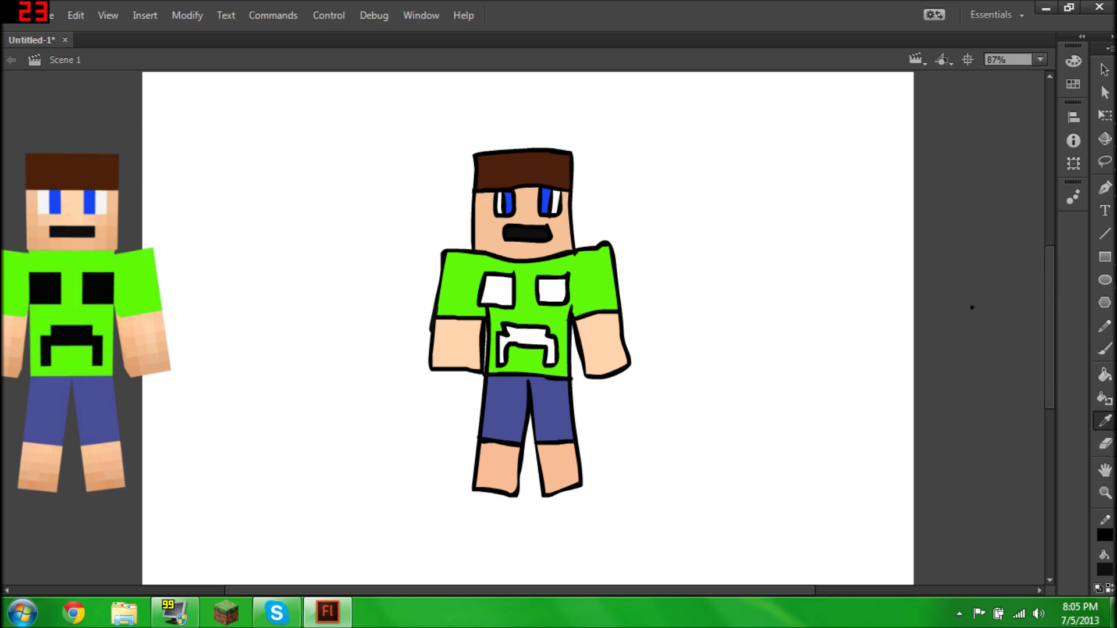
pyautogui.press('k')
pyautogui.click(552, 289)
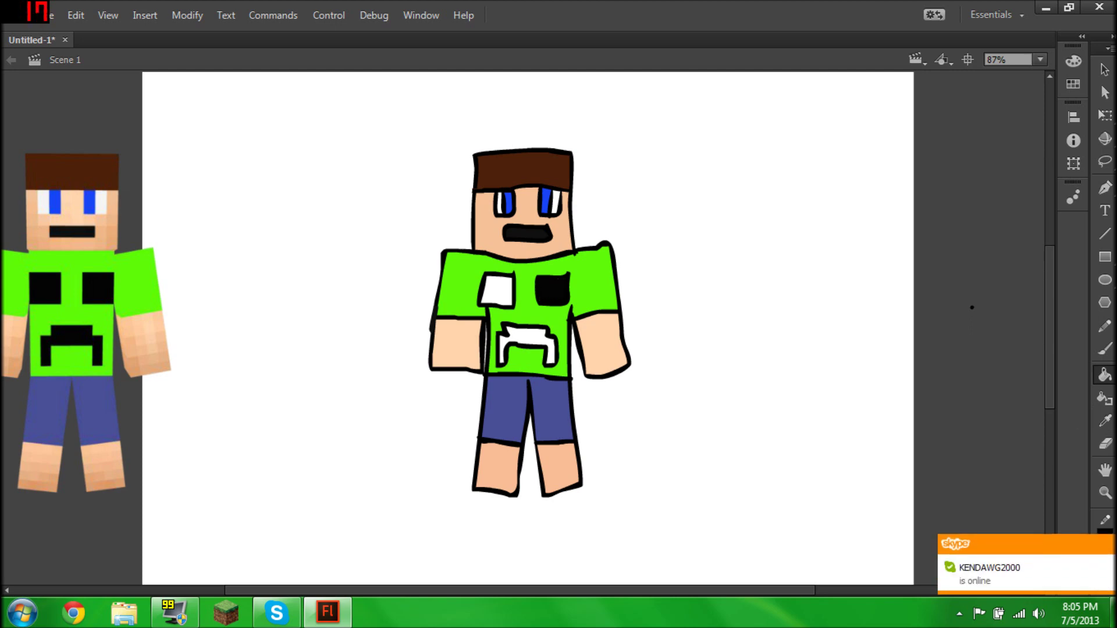
pyautogui.click(497, 291)
pyautogui.click(524, 336)
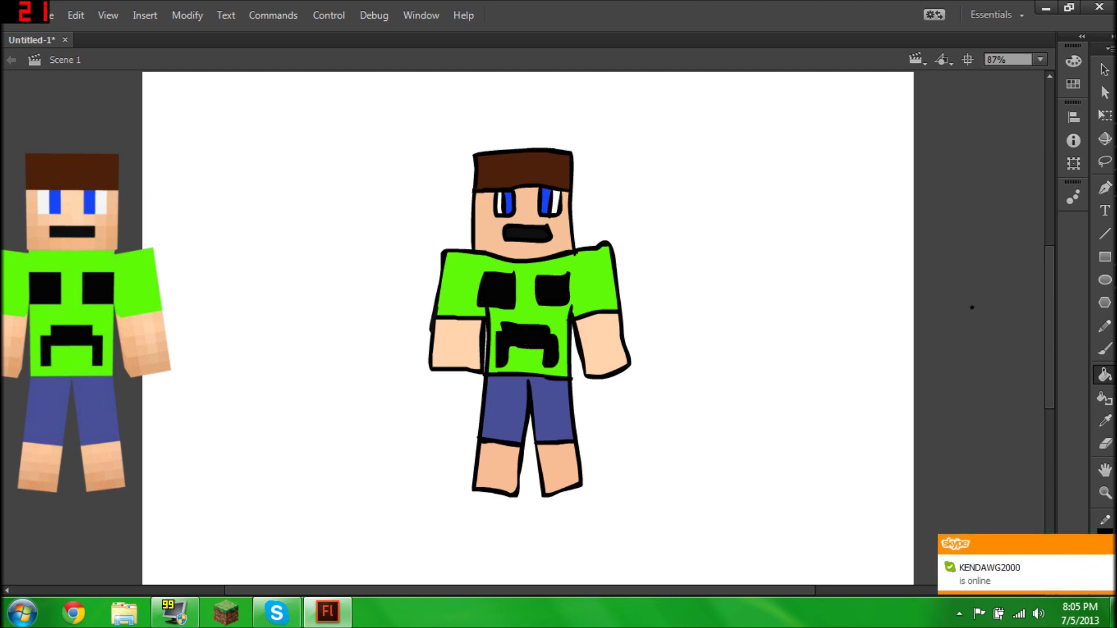